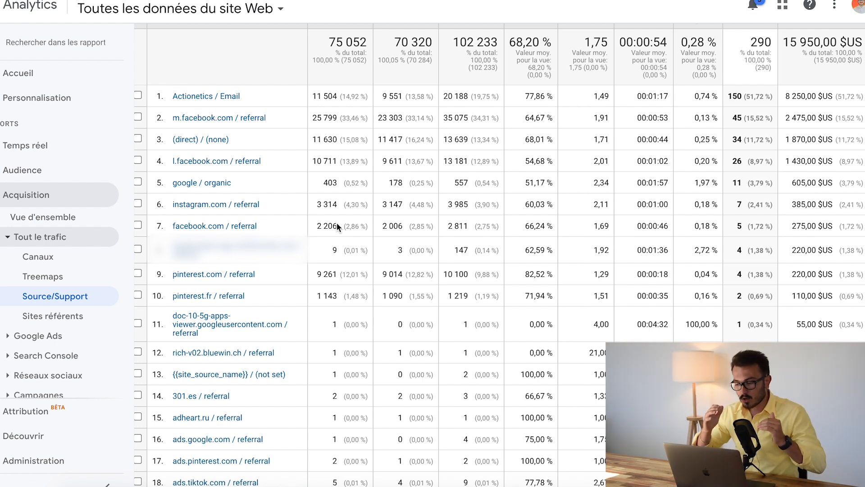
# Examine the report's overall totals for goal completions and goal value above the Source/Support table
pyautogui.scroll(1, 683, 129)
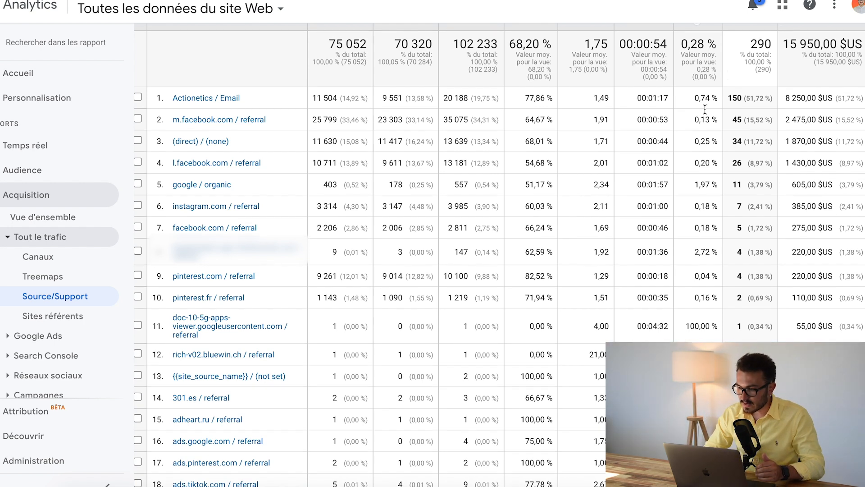
pyautogui.doubleClick(762, 44)
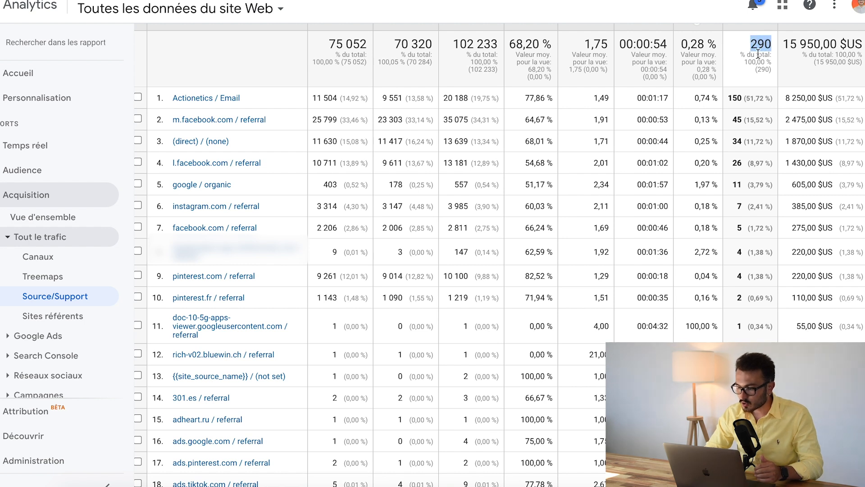
pyautogui.doubleClick(825, 45)
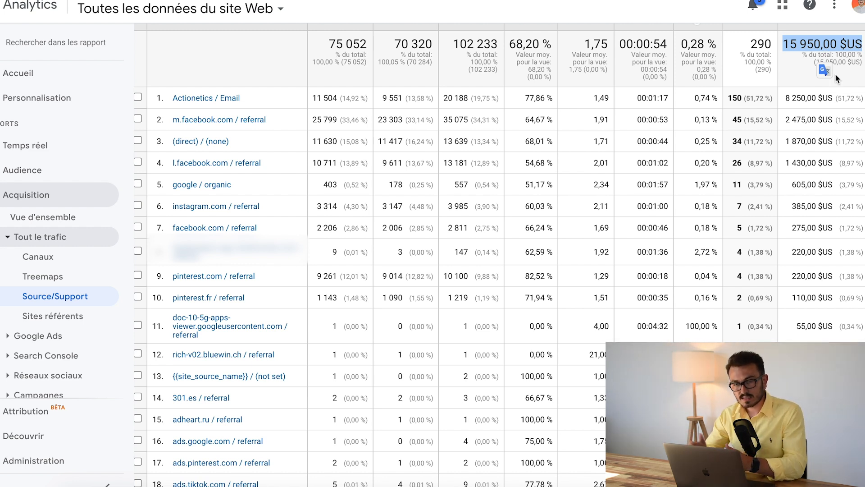
pyautogui.click(821, 46)
pyautogui.tripleClick(810, 45)
pyautogui.click(848, 60)
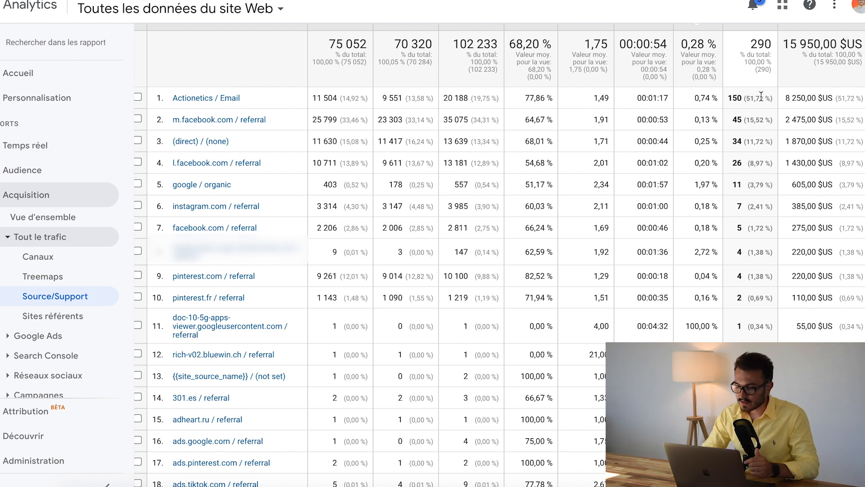
# Compare the conversions and value of the traffic sources, including Actionetics / Email, m.facebook.com, google / organic, instagram.com and pinterest.com
pyautogui.moveTo(827, 97); pyautogui.dragTo(203, 108)
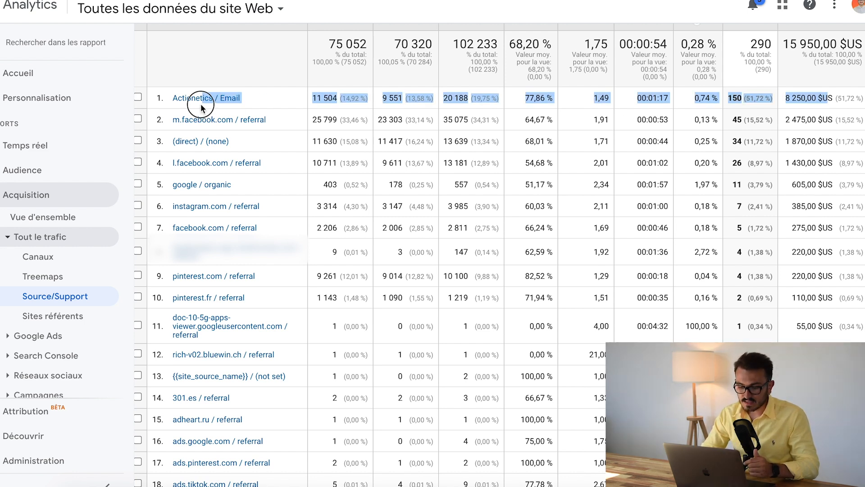
pyautogui.click(272, 104)
pyautogui.moveTo(767, 120); pyautogui.dragTo(202, 120)
pyautogui.click(444, 134)
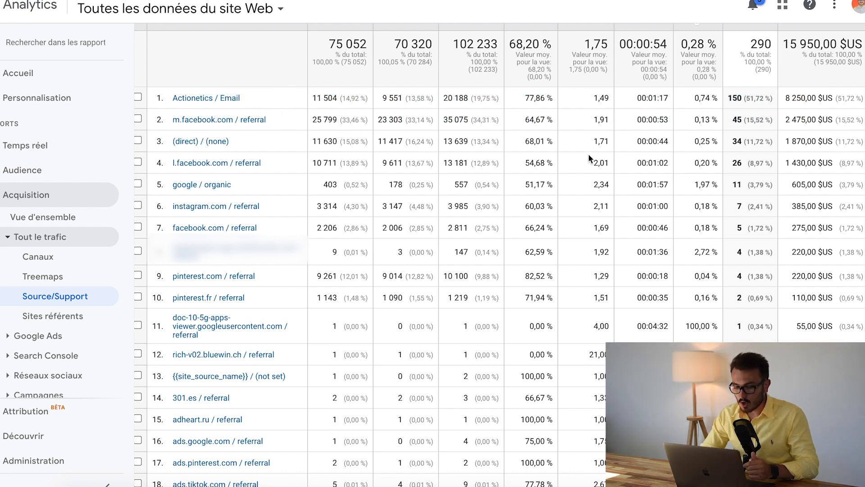
pyautogui.moveTo(801, 184); pyautogui.dragTo(248, 194)
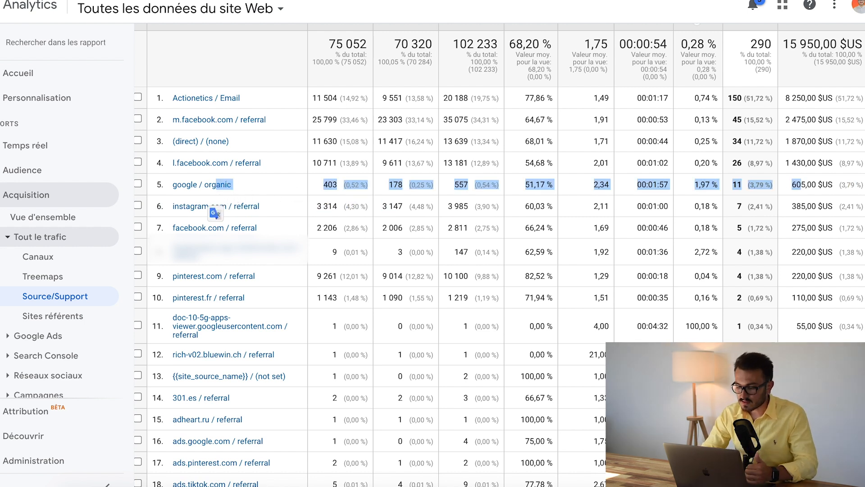
pyautogui.moveTo(780, 211); pyautogui.dragTo(254, 227)
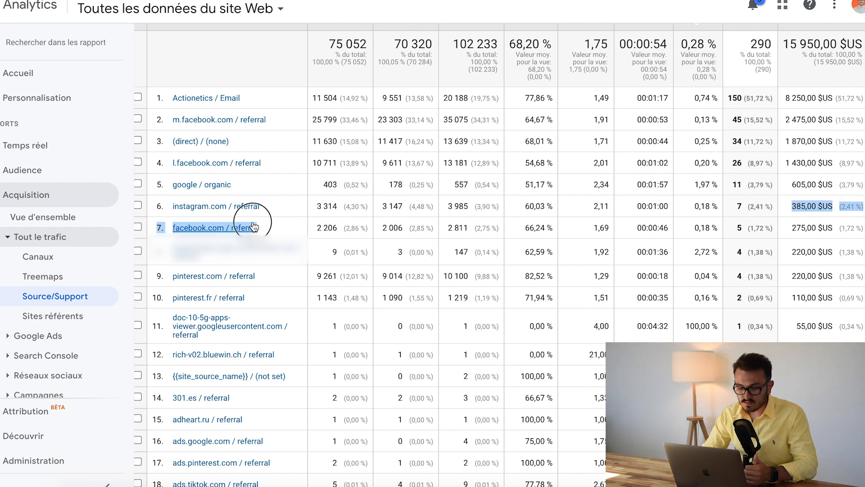
pyautogui.click(425, 226)
pyautogui.moveTo(779, 277); pyautogui.dragTo(257, 276)
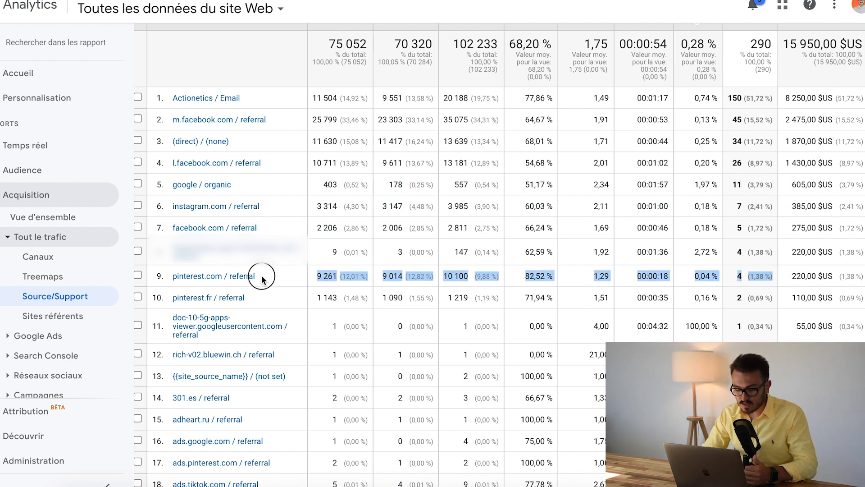
pyautogui.click(747, 296)
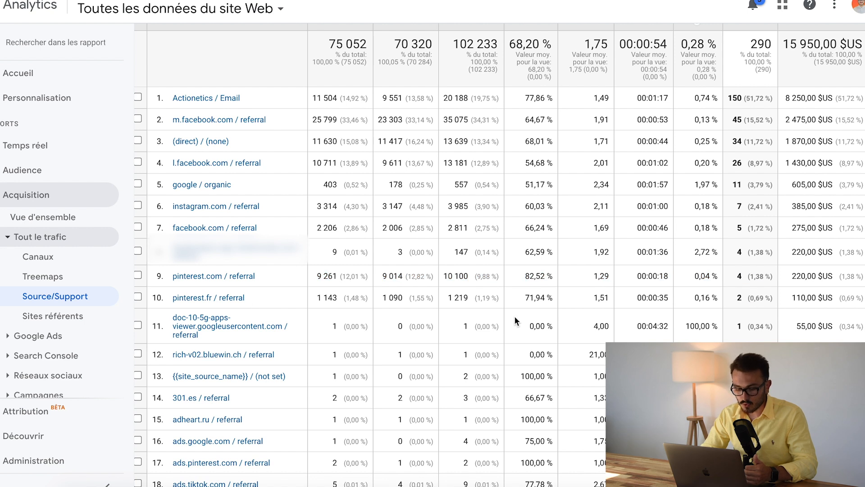
pyautogui.scroll(-1, 442, 340)
pyautogui.scroll(1, 288, 293)
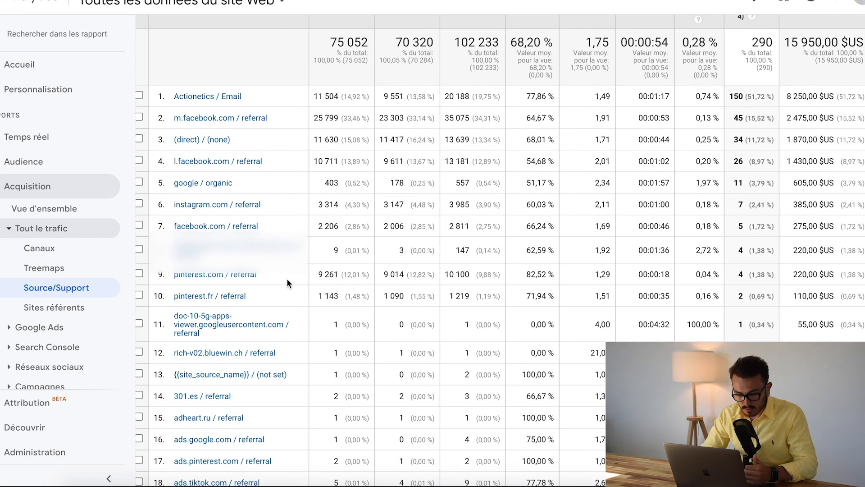
pyautogui.scroll(1, 252, 236)
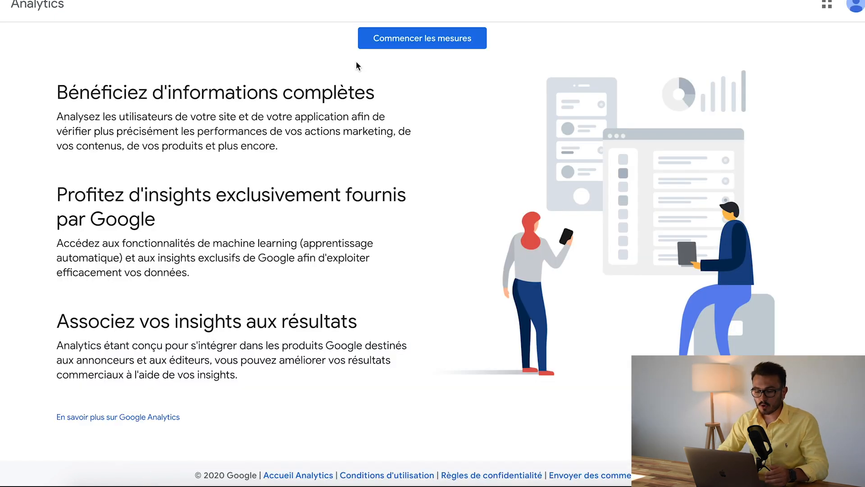
pyautogui.scroll(2, 349, 81)
pyautogui.scroll(1, 349, 82)
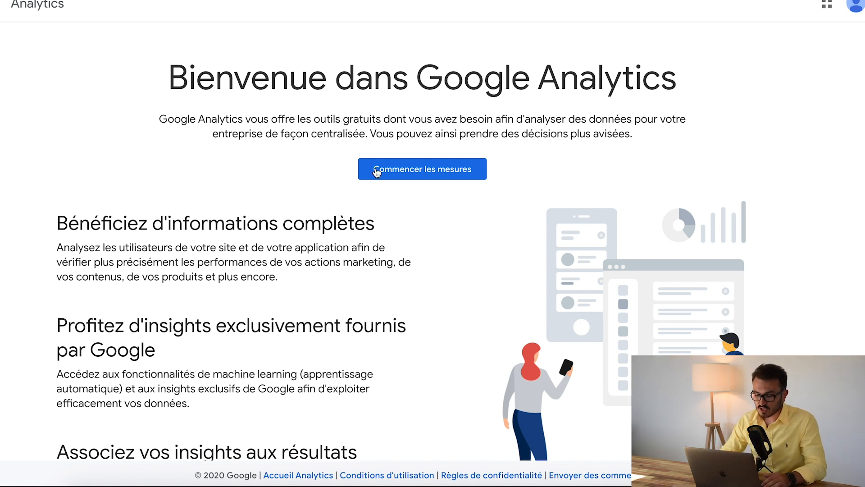
# Start a new Analytics account named "Demo - Youtube" and continue with all recommended data-sharing options enabled
pyautogui.click(410, 171)
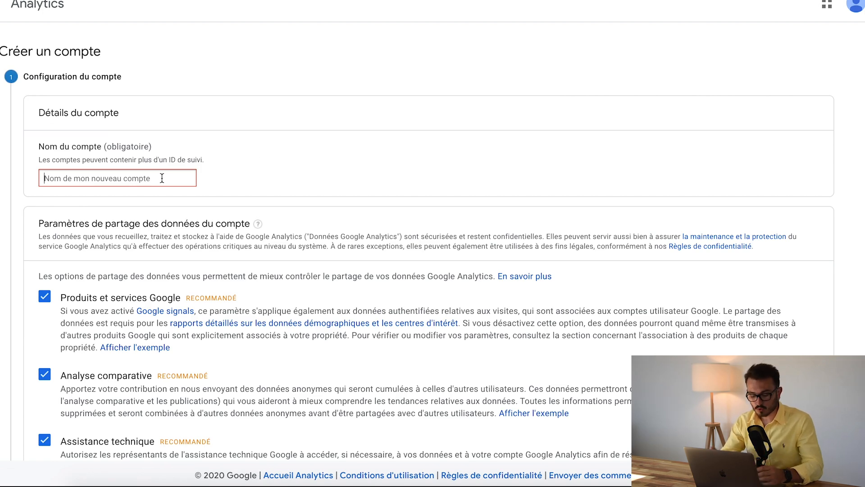
pyautogui.write('Demo - Youtube')
pyautogui.click(258, 152)
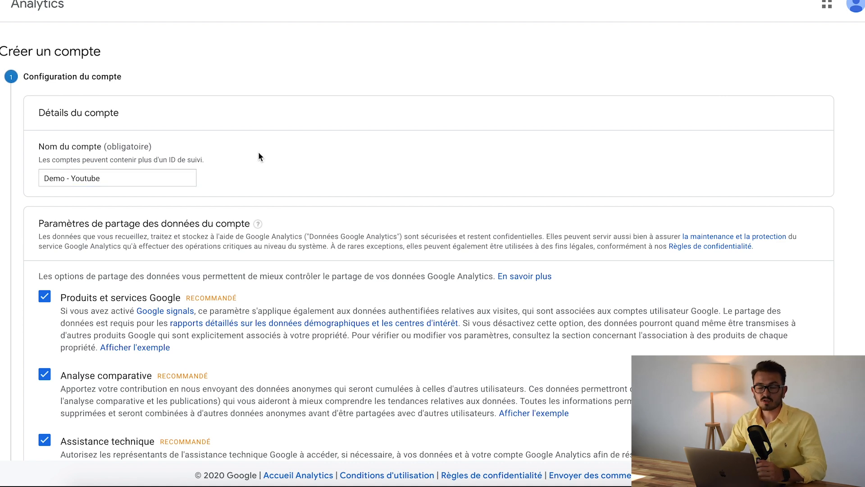
pyautogui.scroll(-5, 260, 156)
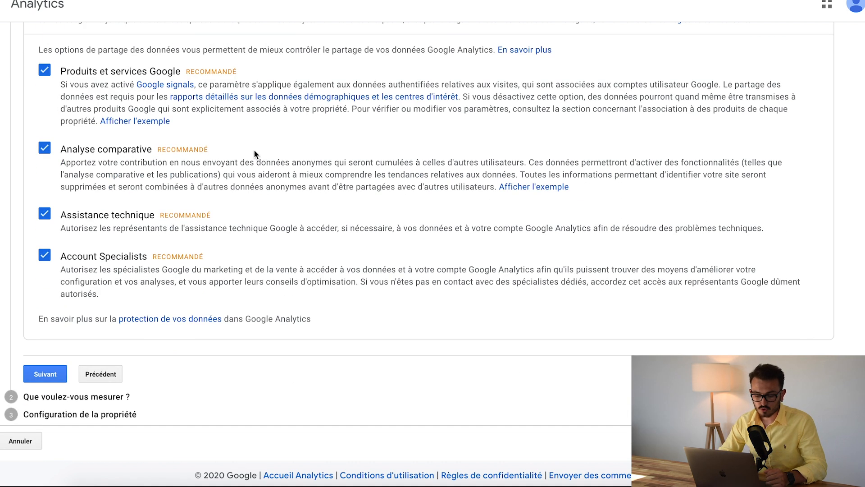
pyautogui.click(52, 373)
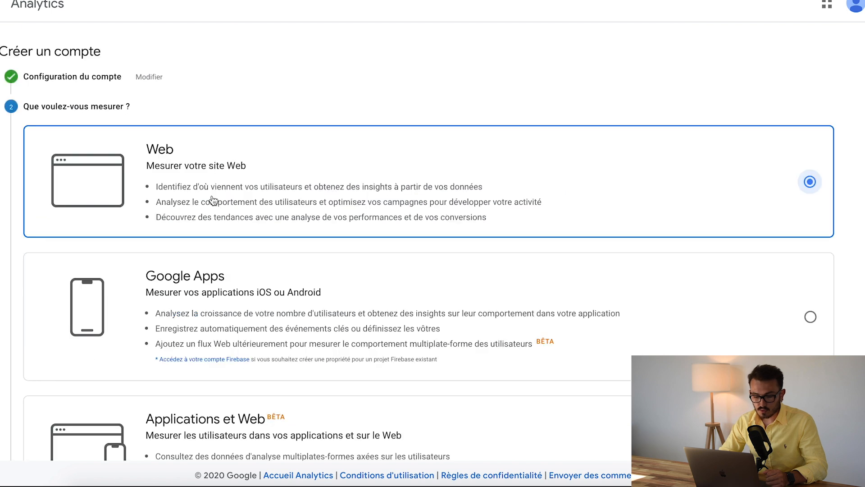
# Review the measurement options, keep Web as what to measure, and continue to the property configuration
pyautogui.scroll(-3, 172, 155)
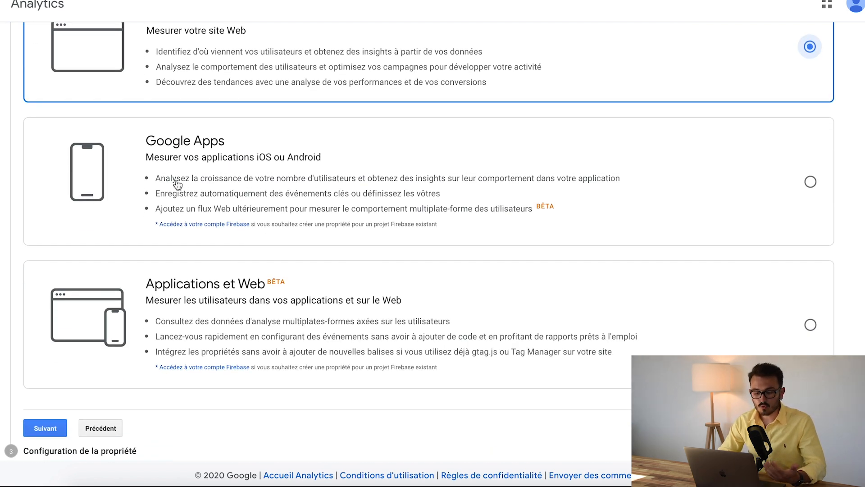
pyautogui.scroll(1, 179, 185)
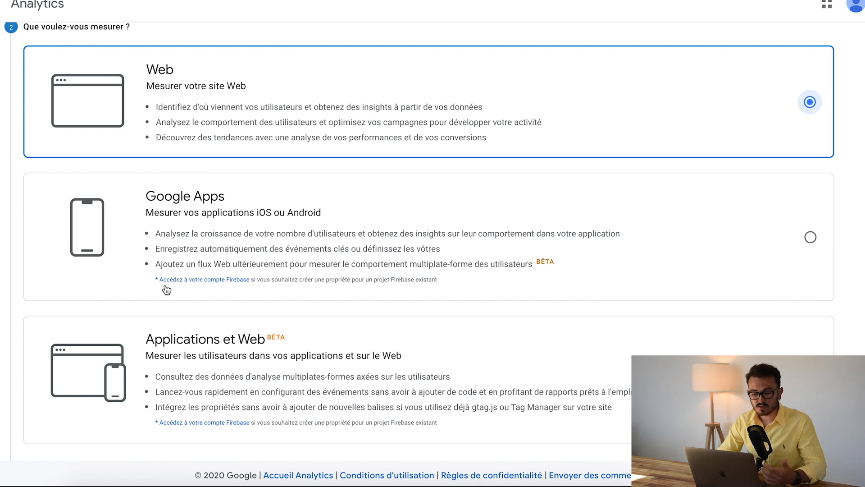
pyautogui.scroll(-2, 166, 227)
pyautogui.scroll(2, 194, 79)
pyautogui.scroll(-2, 193, 88)
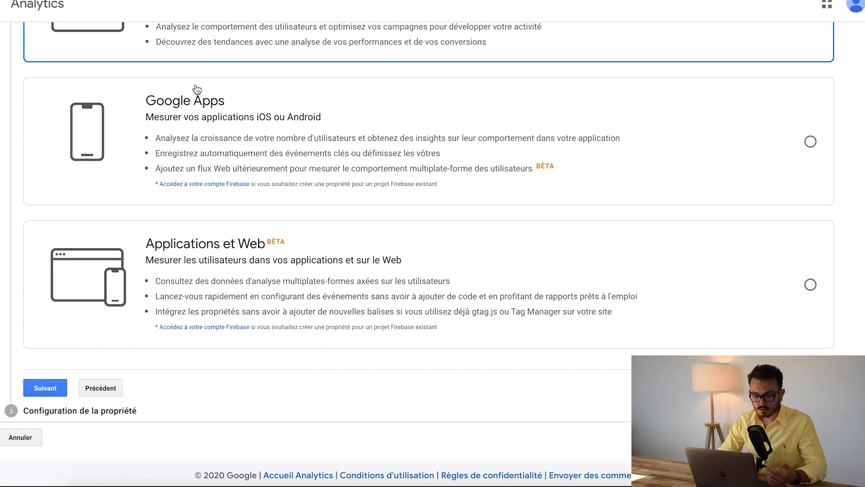
pyautogui.click(51, 388)
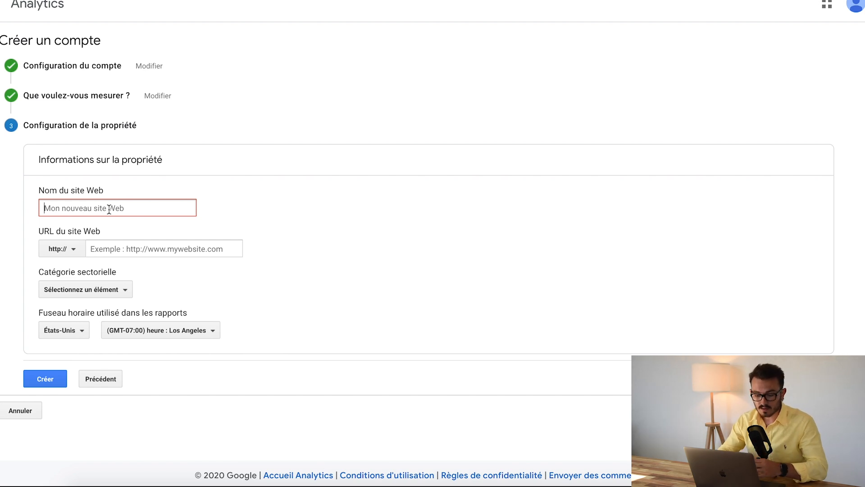
# Enter the site's own domain name, ending in .com, as the website name of the property
pyautogui.write('remyjupille.com')
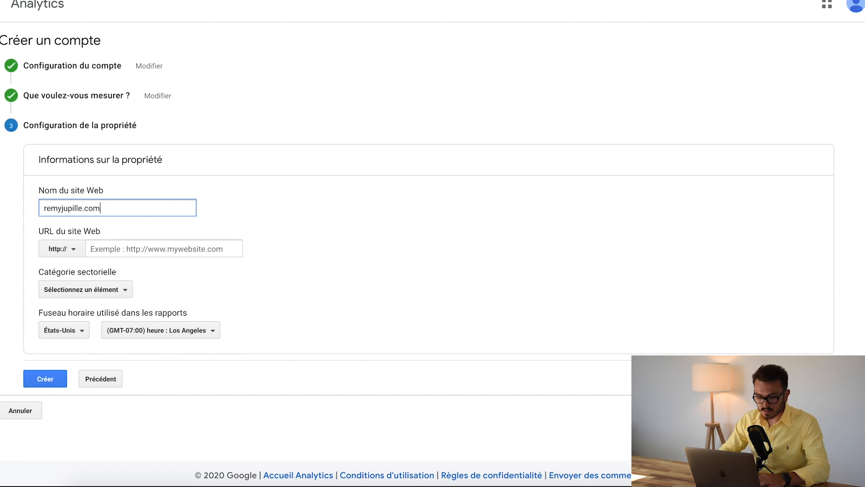
pyautogui.click(59, 249)
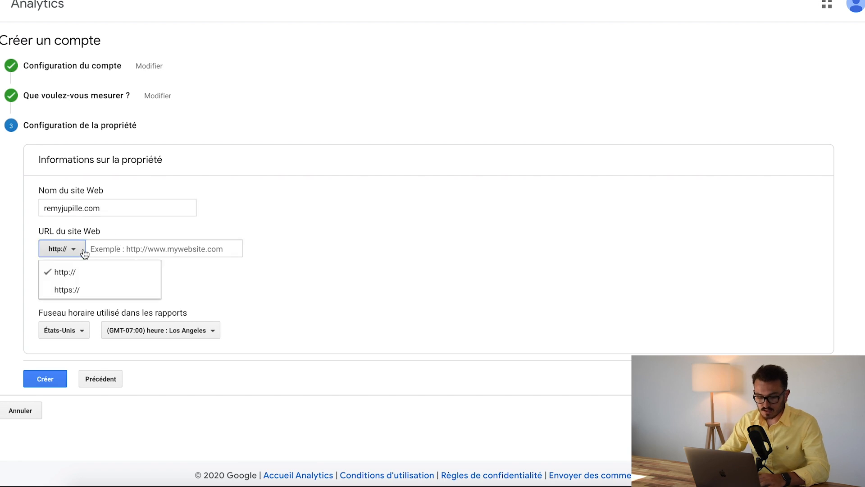
pyautogui.click(71, 289)
pyautogui.click(123, 248)
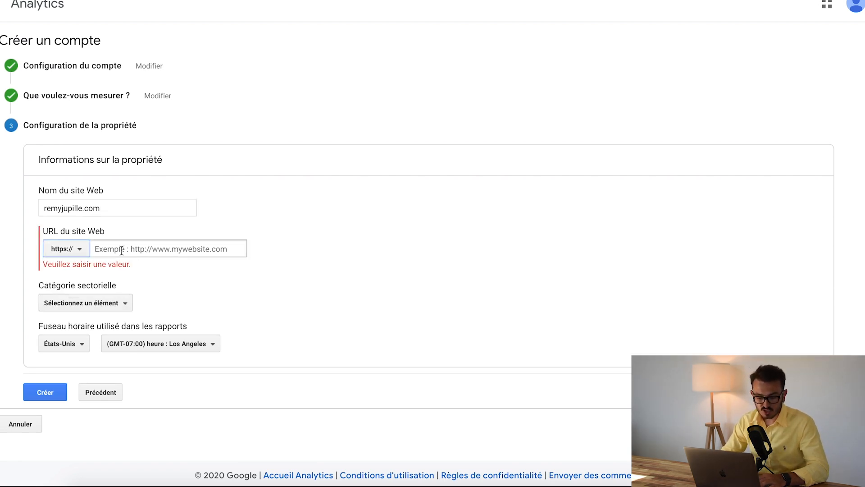
pyautogui.write('remyjup')
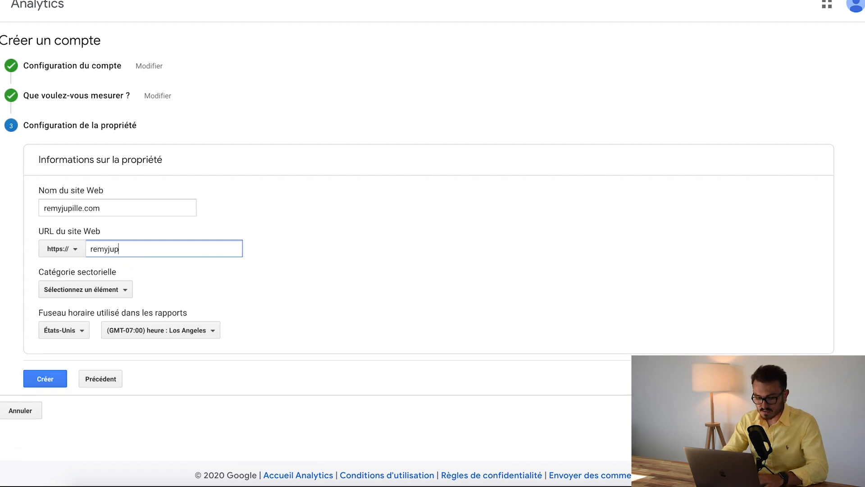
pyautogui.write('ille.com')
# Choose "Internet et télécoms" as the property's industry category
pyautogui.click(210, 288)
pyautogui.click(106, 290)
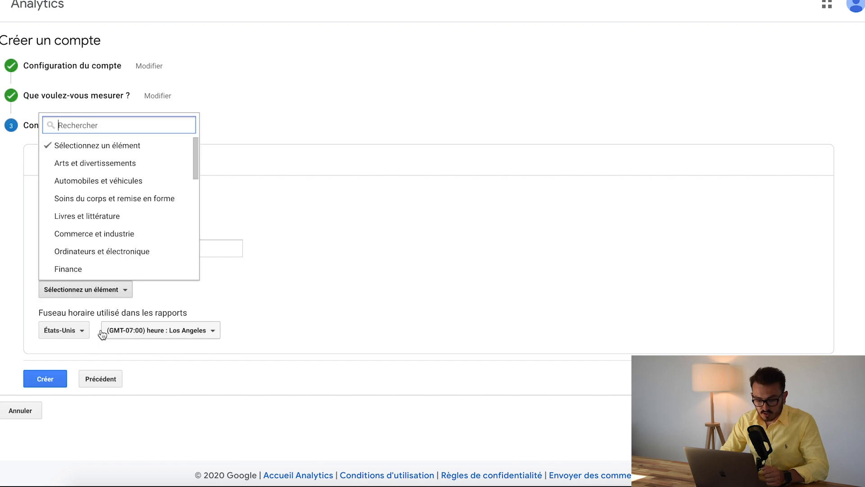
pyautogui.scroll(-4, 111, 276)
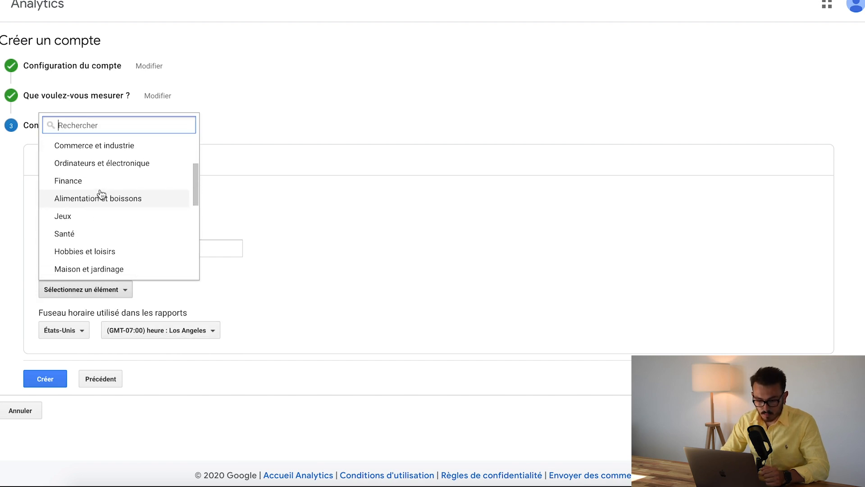
pyautogui.scroll(3, 102, 187)
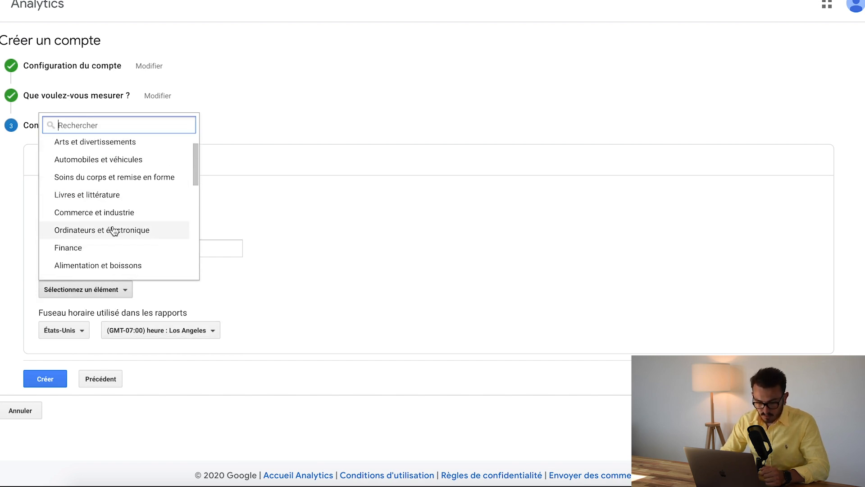
pyautogui.scroll(1, 84, 222)
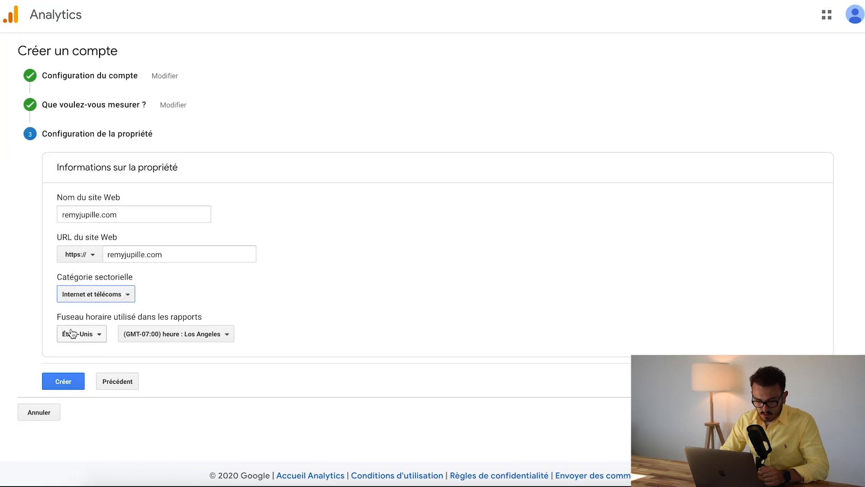
# Set the reporting time zone country to France and submit the property for creation
pyautogui.click(54, 330)
pyautogui.write('fr')
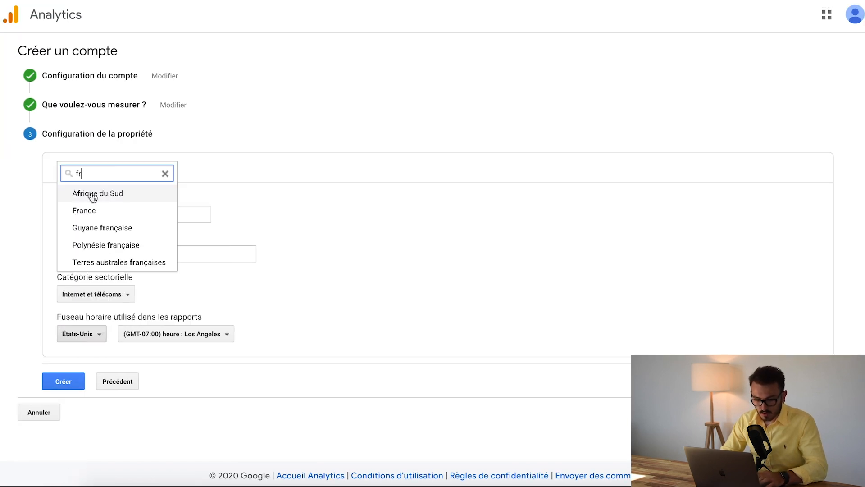
pyautogui.click(100, 209)
pyautogui.click(225, 336)
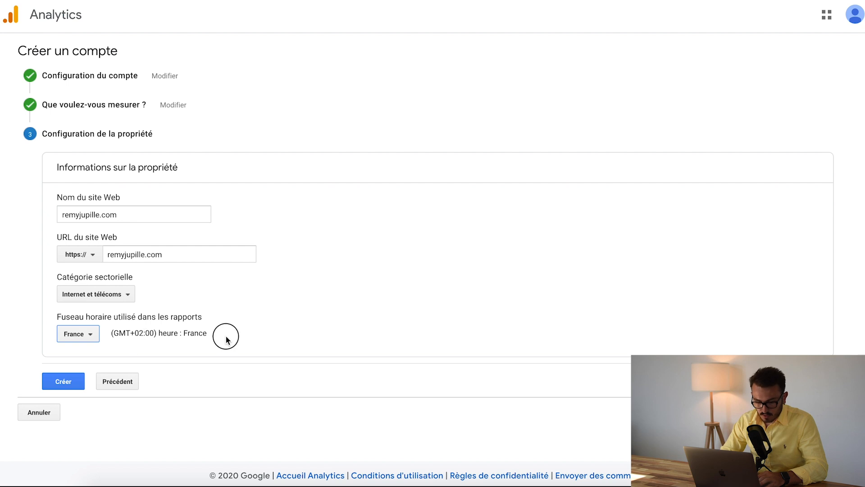
pyautogui.click(59, 390)
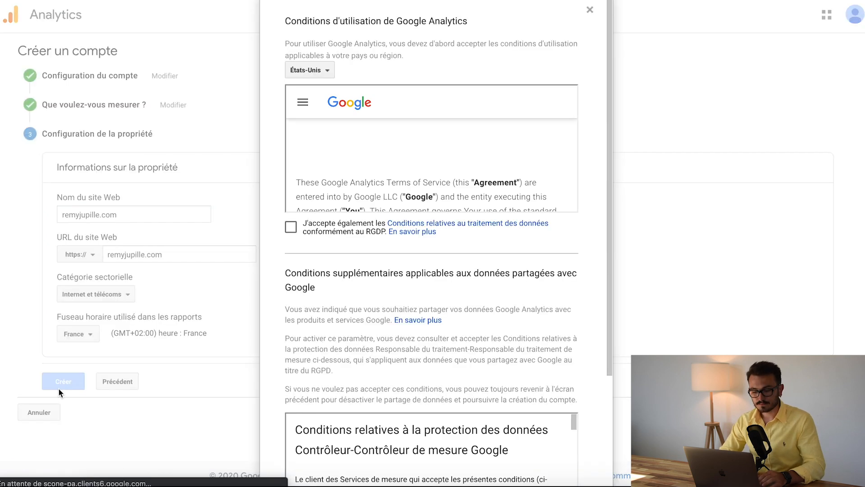
# Switch the Google Analytics terms of use to France and accept the GDPR data processing terms
pyautogui.scroll(-2, 317, 201)
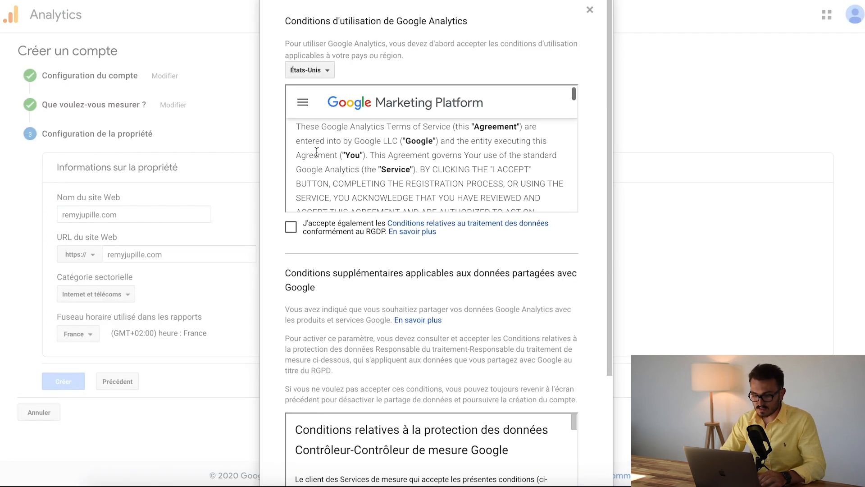
pyautogui.click(310, 71)
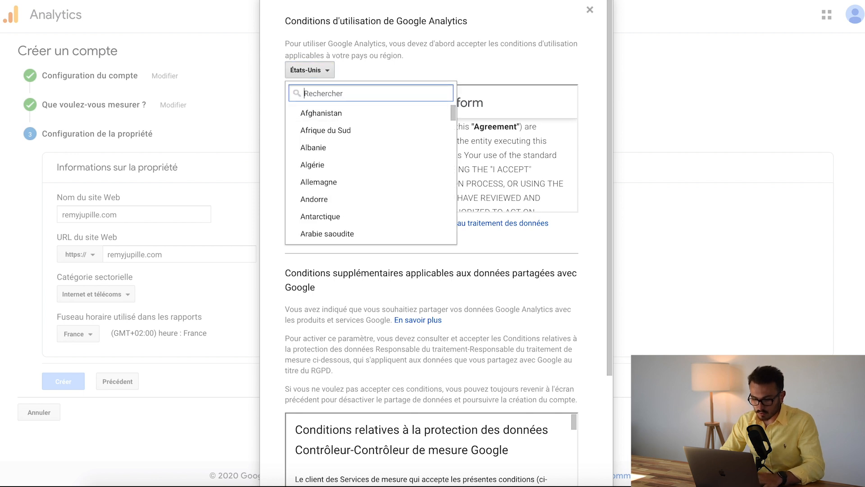
pyautogui.write('fr')
pyautogui.click(311, 184)
pyautogui.click(297, 228)
pyautogui.scroll(-5, 340, 322)
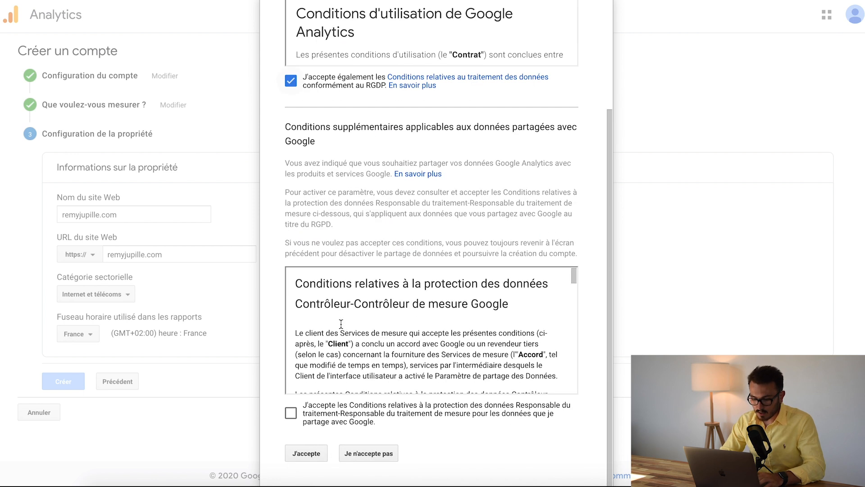
# Accept the additional controller-controller data protection terms for data shared with Google and agree to the full terms
pyautogui.click(290, 413)
pyautogui.click(327, 455)
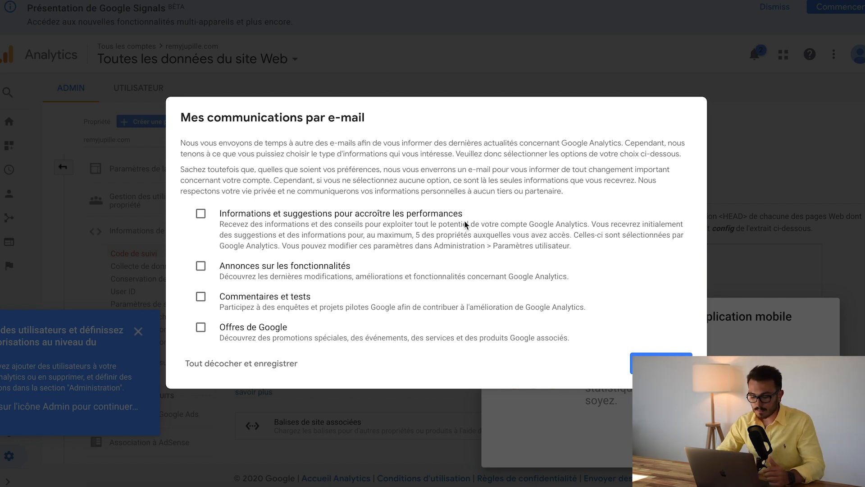
# Save the e-mail communication preferences with every option cleared and dismiss the mobile app and user management notices
pyautogui.click(224, 369)
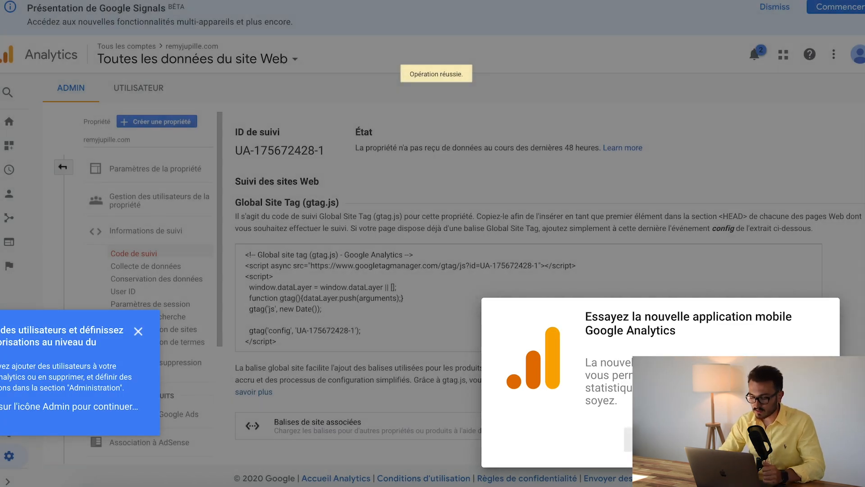
pyautogui.click(656, 440)
pyautogui.click(138, 332)
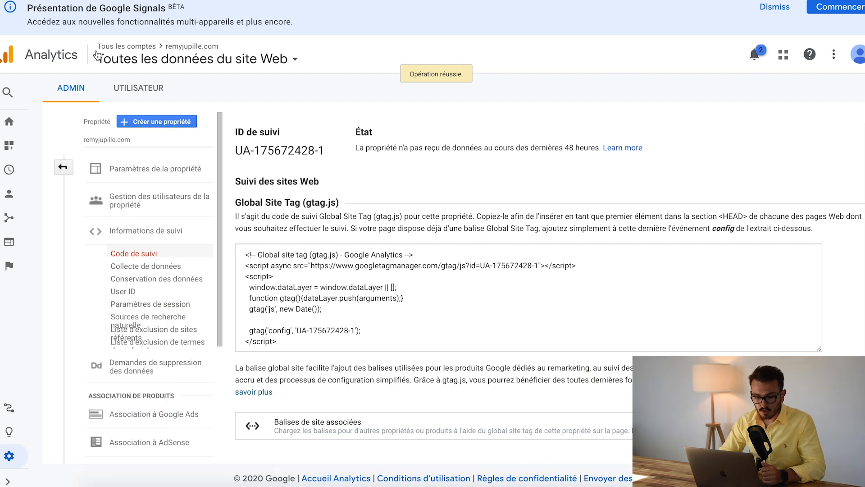
# Display the Analytics account list with the Personnalisation reports expanded, and dismiss the Google Signals banner
pyautogui.click(17, 69)
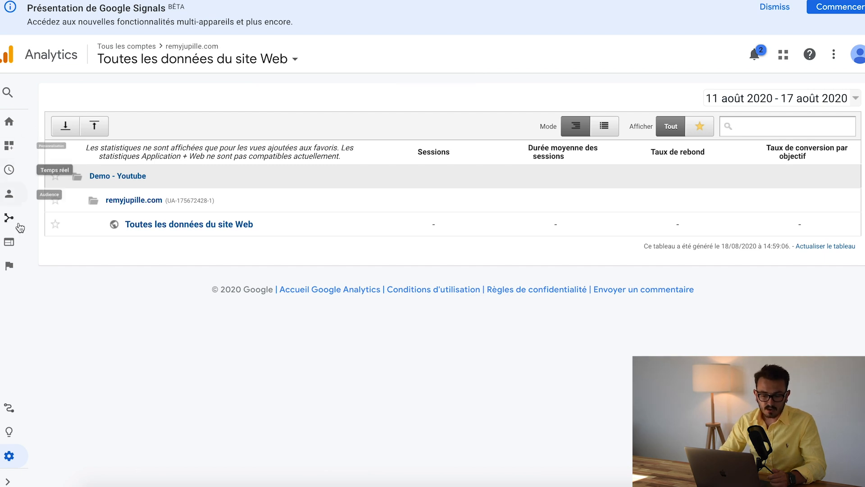
pyautogui.click(14, 146)
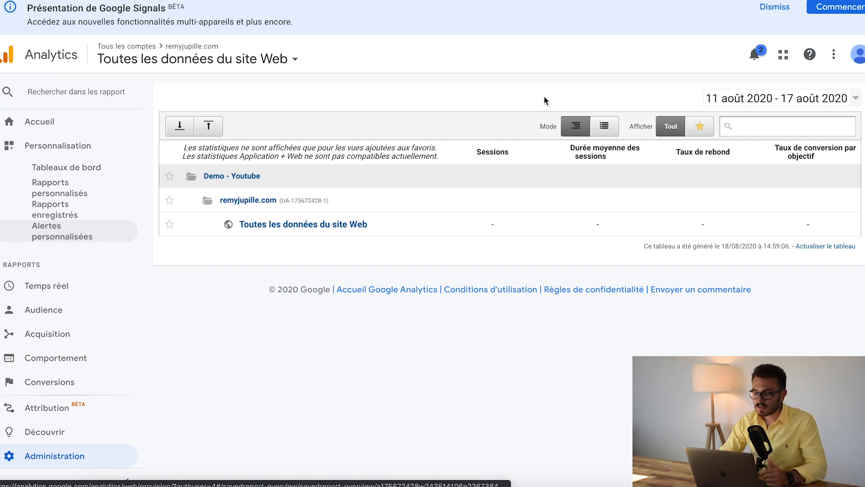
pyautogui.click(774, 7)
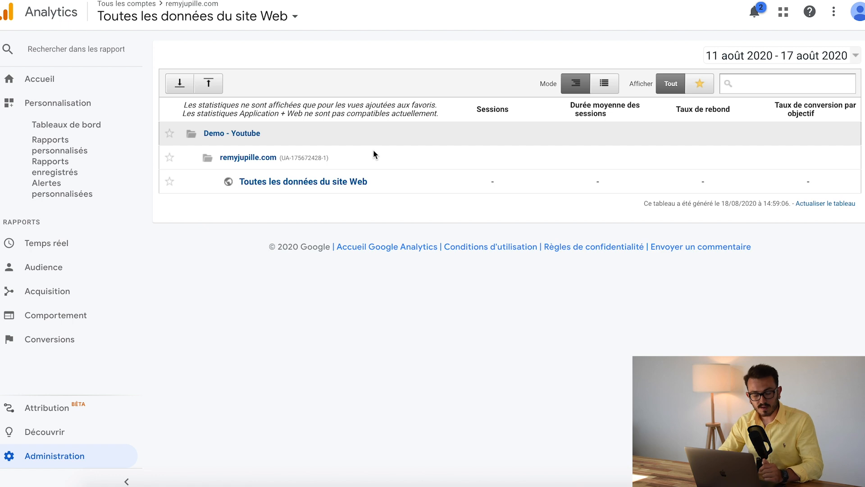
# Open the property's "Code de suivi" page from the administration settings and highlight its tracking ID
pyautogui.click(49, 460)
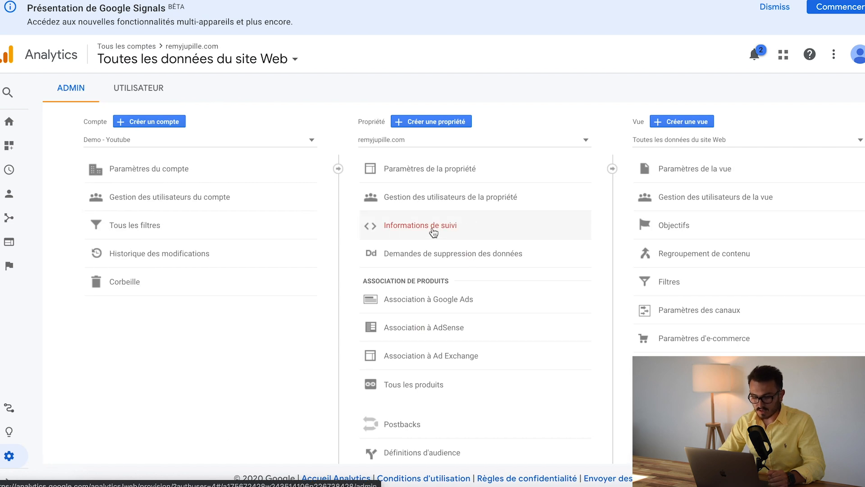
pyautogui.click(433, 229)
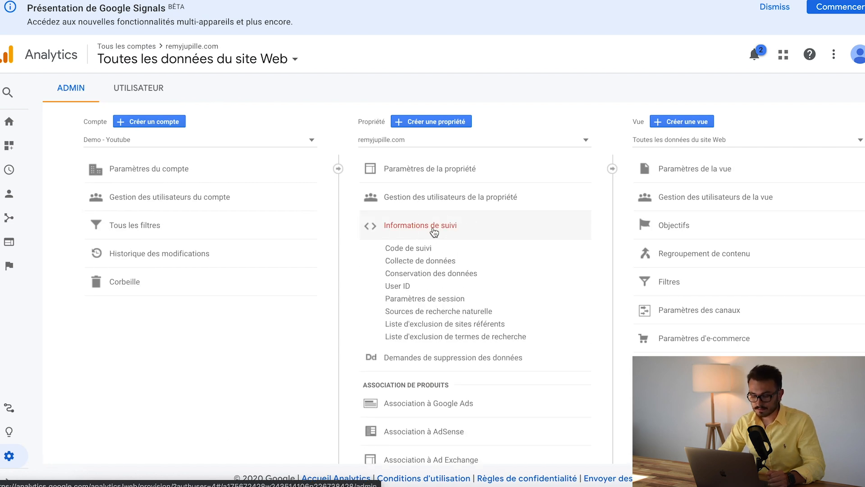
pyautogui.scroll(-1, 432, 258)
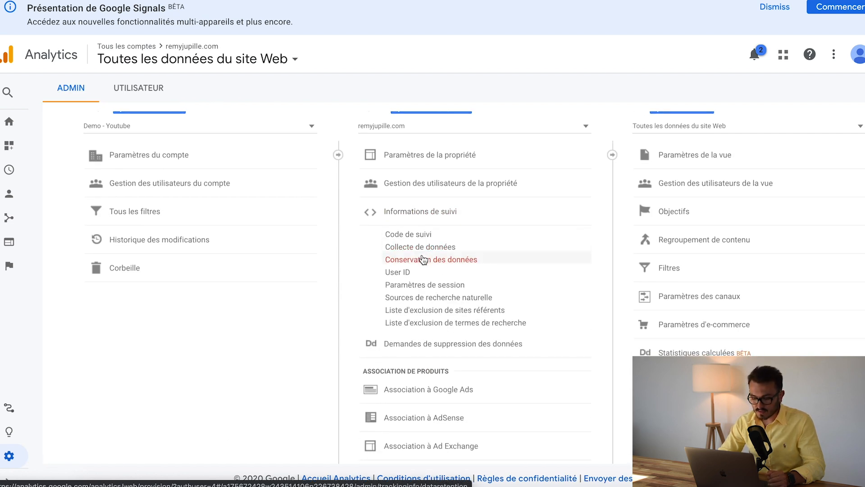
pyautogui.click(397, 234)
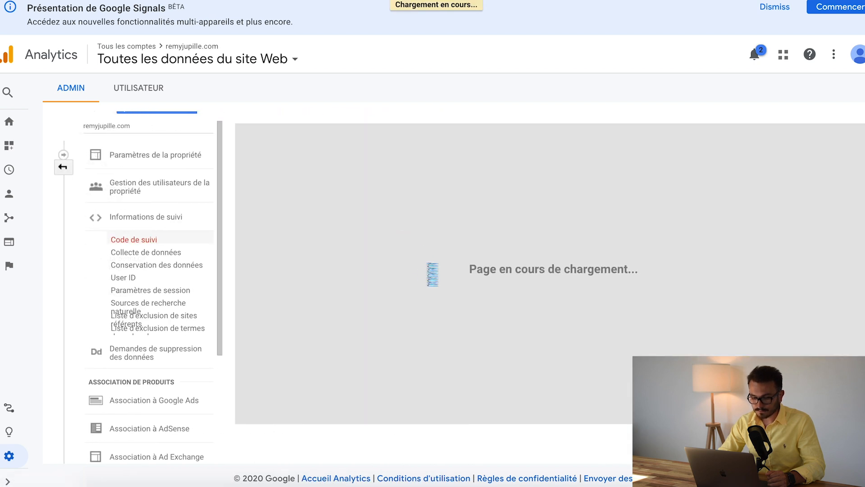
pyautogui.scroll(-1, 428, 266)
pyautogui.scroll(1, 427, 265)
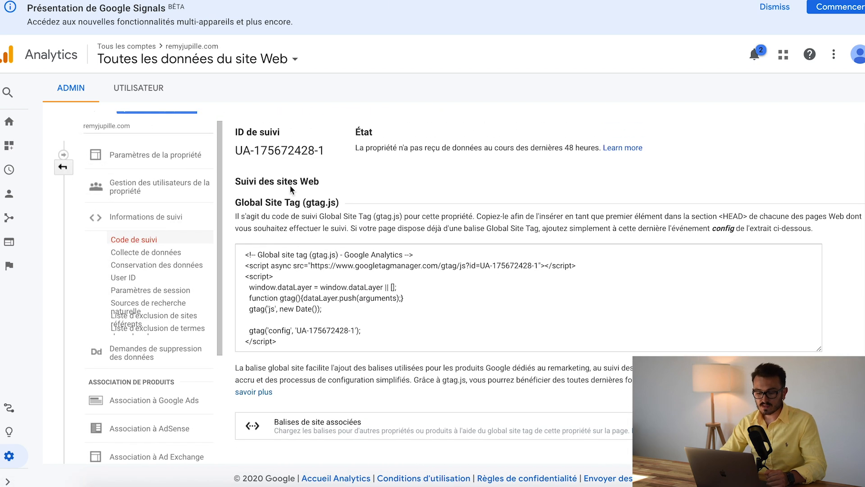
pyautogui.moveTo(237, 150); pyautogui.dragTo(326, 147)
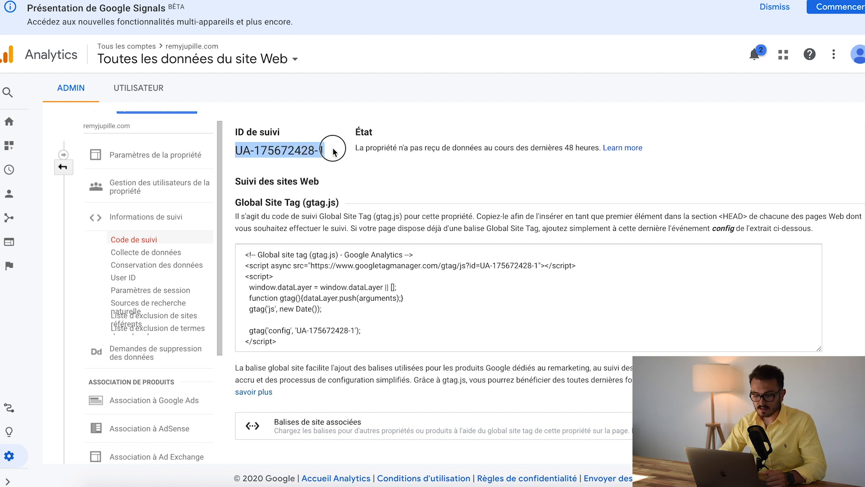
pyautogui.click(331, 151)
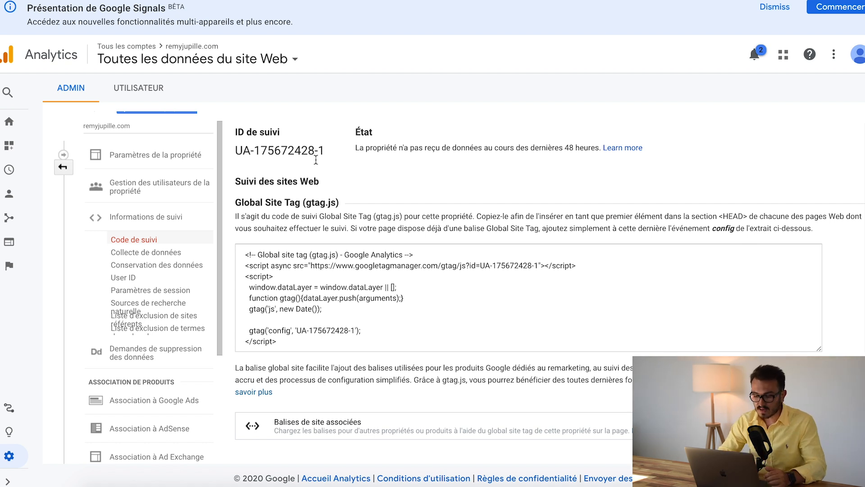
# Copy the full Global Site Tag code and paste it into the Google Analytics account field in the Shopify store preferences
pyautogui.click(294, 274)
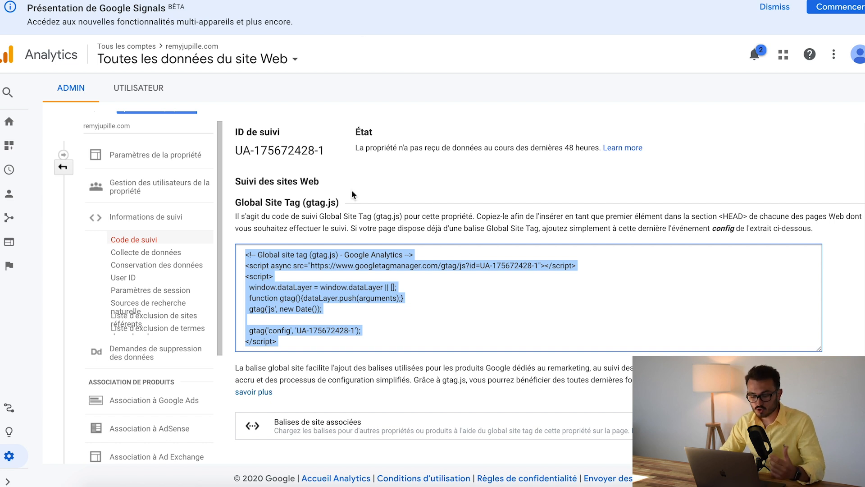
pyautogui.moveTo(318, 341); pyautogui.dragTo(234, 259)
pyautogui.hotkey('ctrl', 'c')
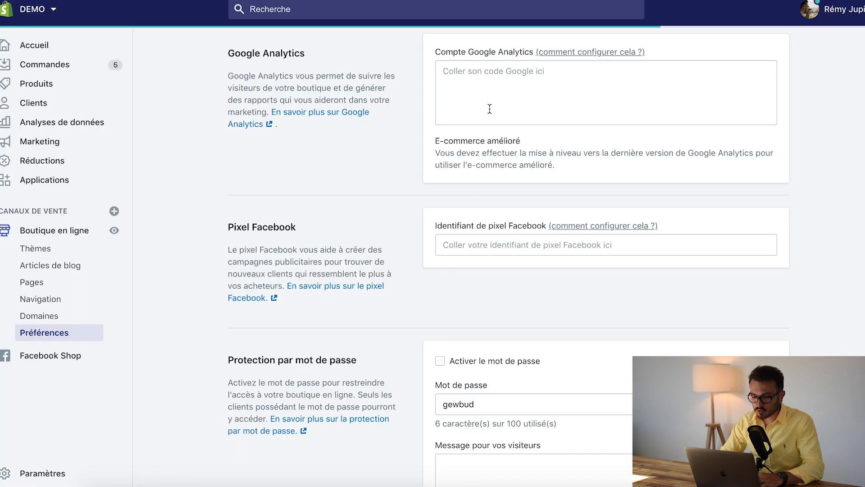
pyautogui.click(487, 85)
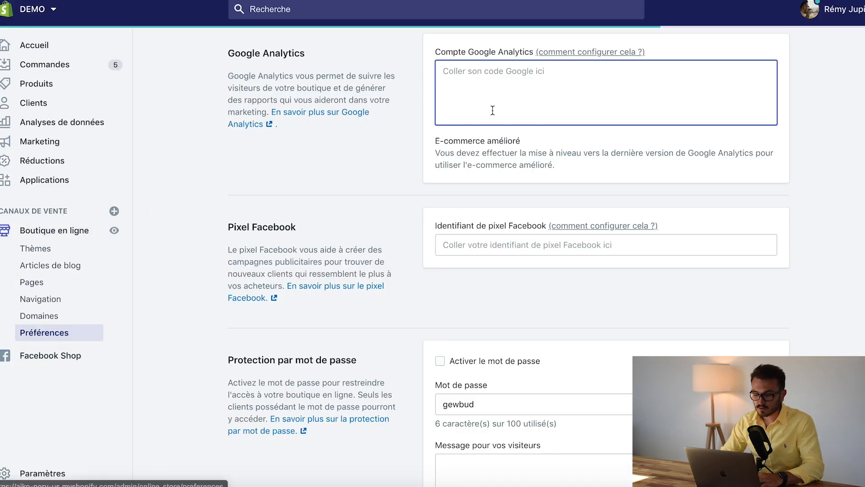
pyautogui.hotkey('ctrl', 'v')
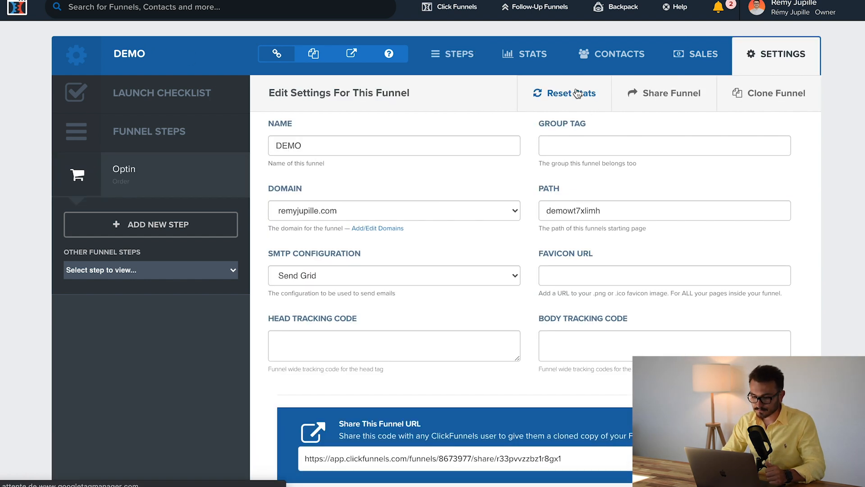
# In the ClickFunnels DEMO funnel settings, enlarge the Head Tracking Code box and paste the Global Site Tag into it
pyautogui.scroll(-3, 436, 221)
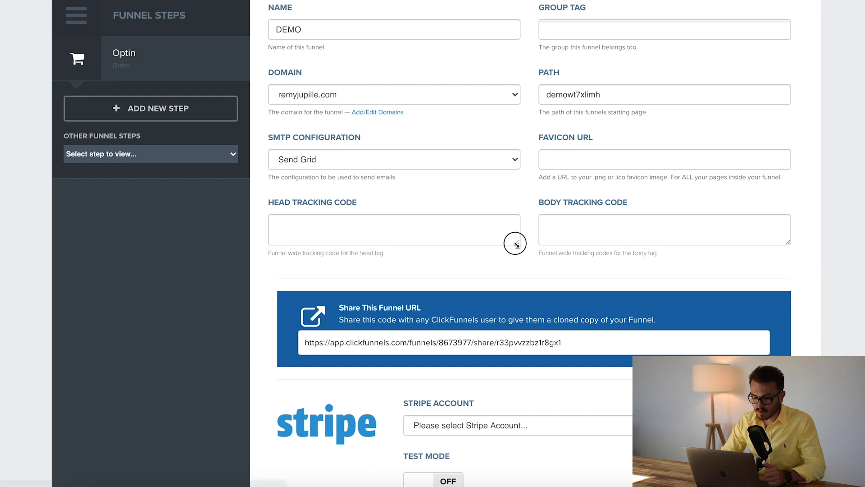
pyautogui.moveTo(518, 243); pyautogui.dragTo(521, 376)
pyautogui.scroll(-2, 436, 315)
pyautogui.click(413, 251)
pyautogui.press('super+v')
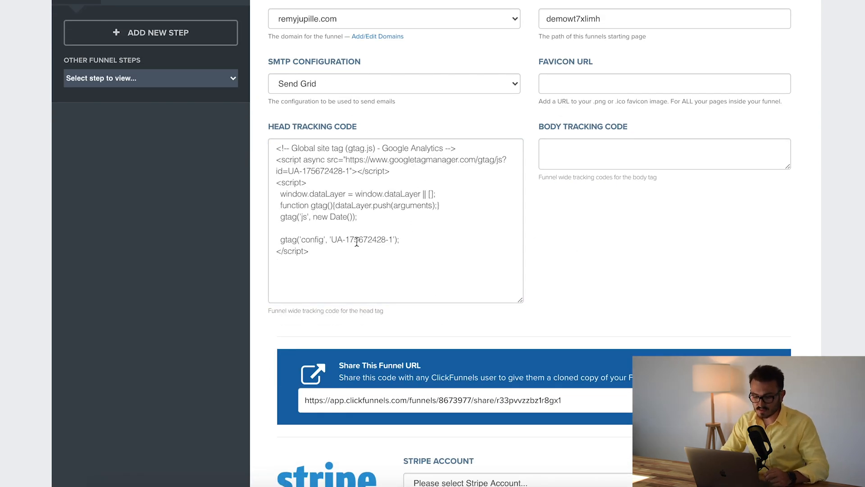
# Check the tracking ID inside the pasted head code and look through the remaining funnel settings down to the page end
pyautogui.moveTo(333, 239); pyautogui.dragTo(397, 240)
pyautogui.click(562, 238)
pyautogui.scroll(-20, 561, 234)
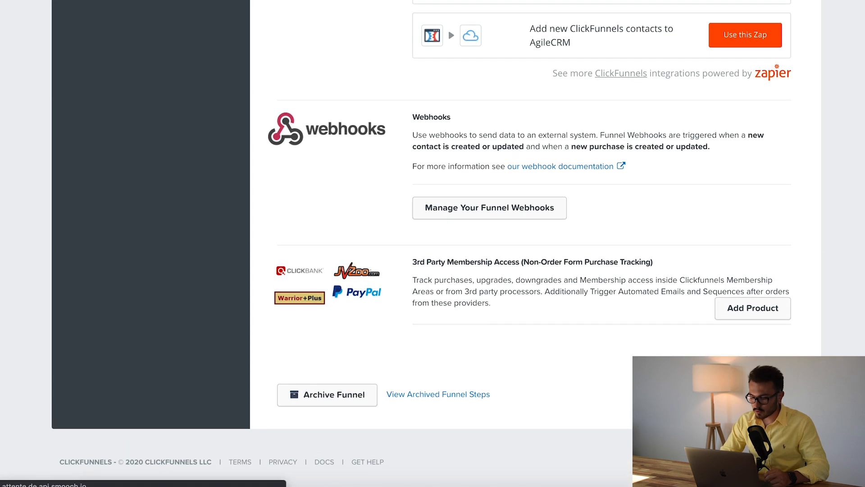
pyautogui.scroll(10, 627, 169)
pyautogui.scroll(15, 626, 164)
# Switch to the Shopify Motion theme code, open header.liquid and locate its opening header tag
pyautogui.press('super+bracketleft')
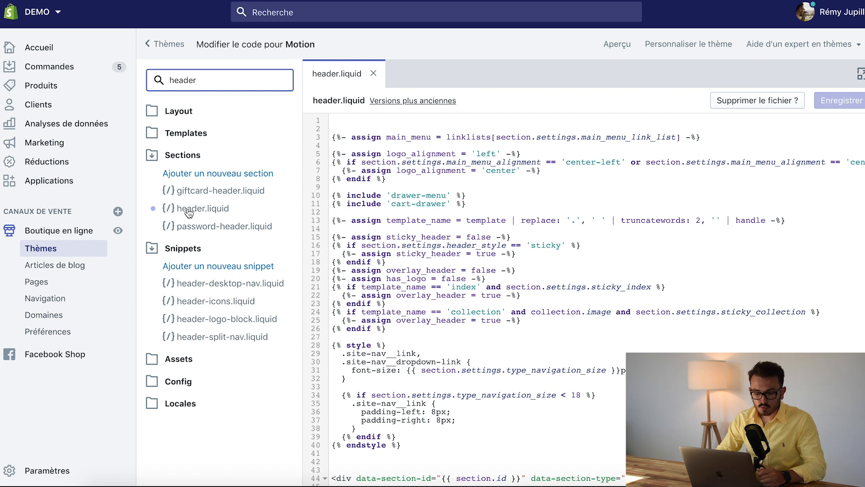
pyautogui.click(202, 210)
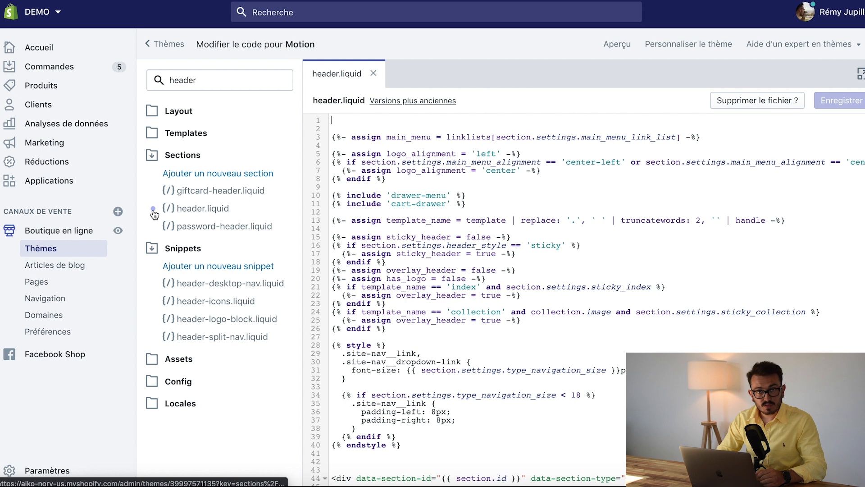
pyautogui.scroll(-10, 445, 245)
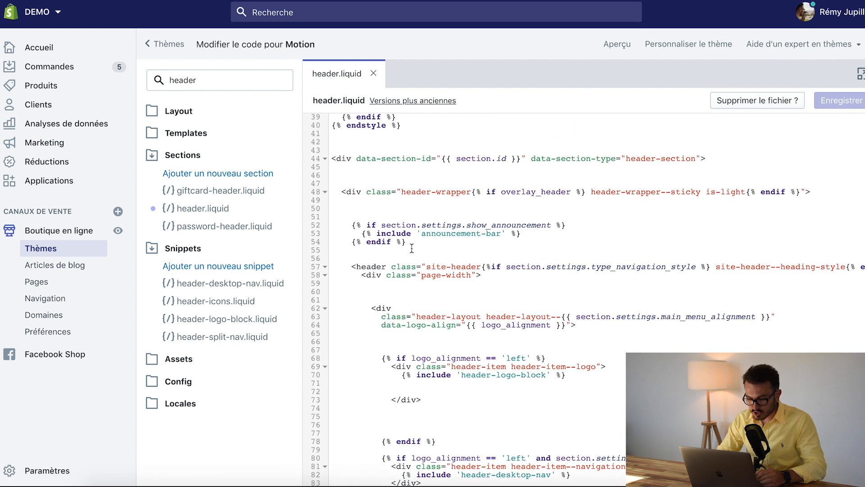
pyautogui.moveTo(355, 266); pyautogui.dragTo(387, 266)
pyautogui.click(415, 284)
# Locate the closing header tag near the end of the markup in header.liquid
pyautogui.scroll(-3, 417, 287)
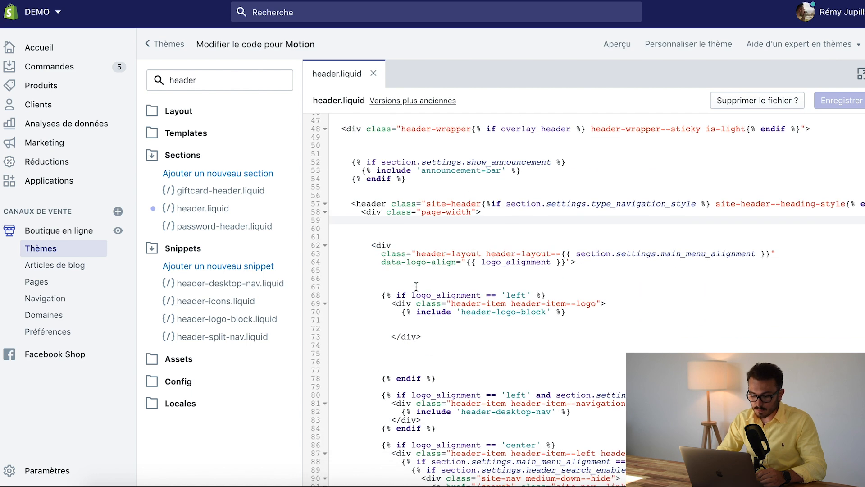
pyautogui.scroll(-10, 417, 287)
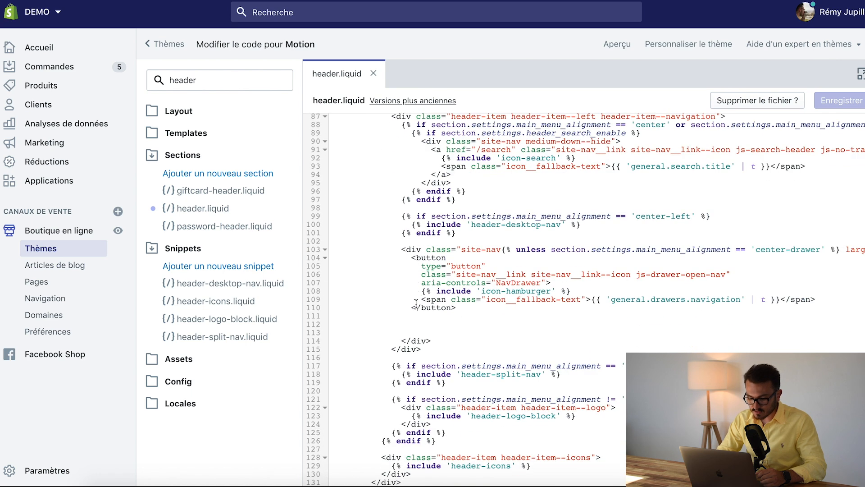
pyautogui.scroll(-5, 423, 360)
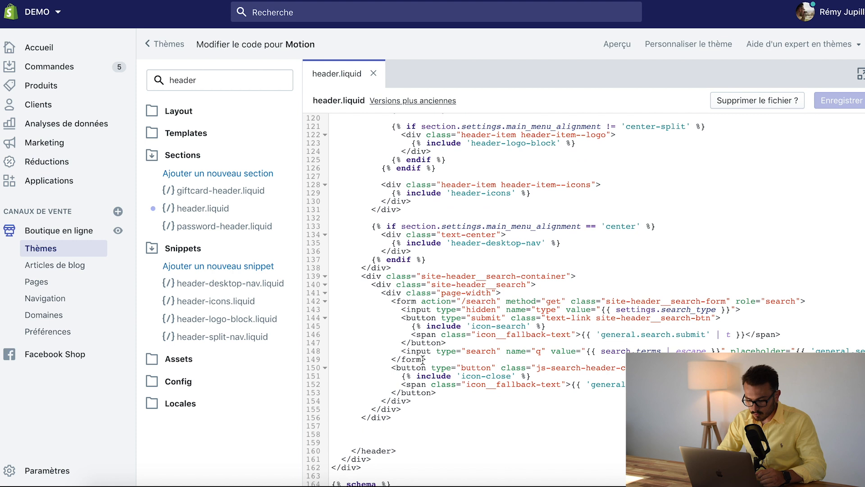
pyautogui.moveTo(351, 411); pyautogui.dragTo(411, 412)
pyautogui.click(411, 411)
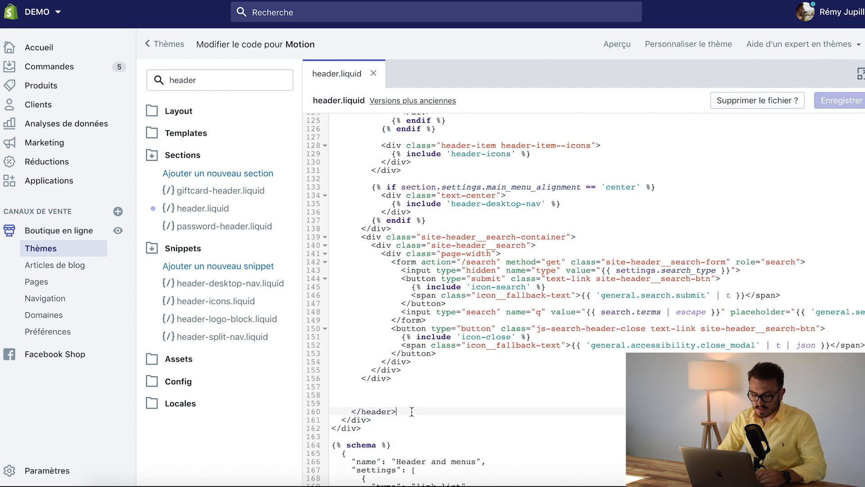
# Paste the Global Site Tag code on a blank line just above the closing header tag in header.liquid
pyautogui.scroll(-3, 411, 412)
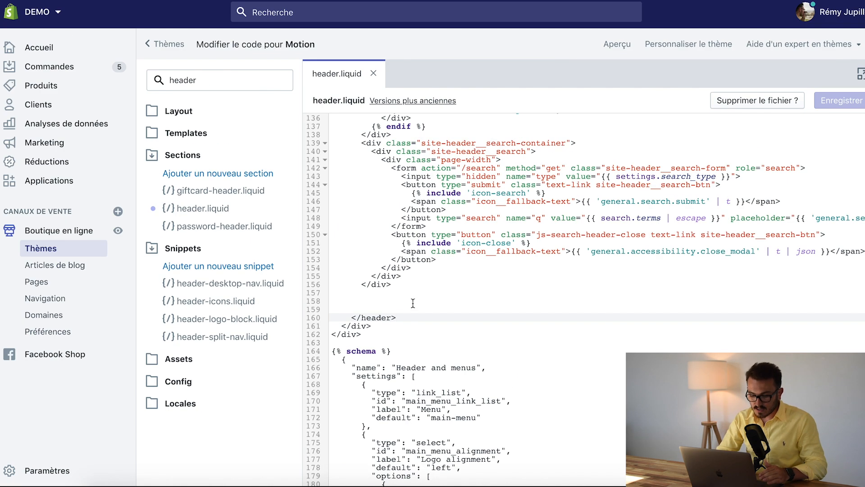
pyautogui.click(413, 303)
pyautogui.hotkey('ctrl', 'v')
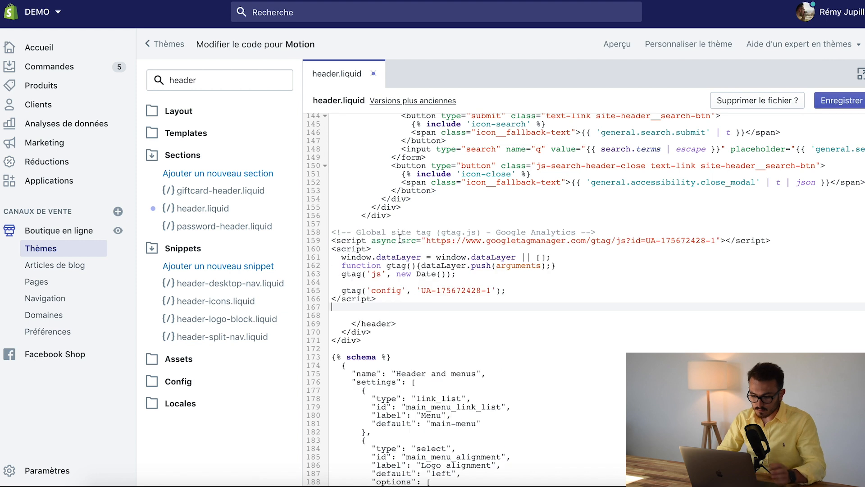
# Delete the pasted Global Site Tag code from header.liquid and save the file
pyautogui.click(395, 301)
pyautogui.moveTo(395, 300); pyautogui.dragTo(331, 233)
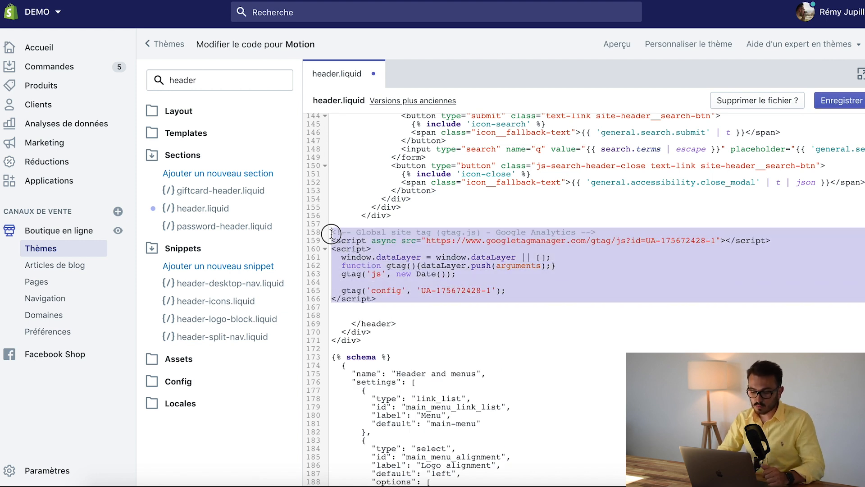
pyautogui.press('BackSpace')
pyautogui.hotkey('ctrl', 's')
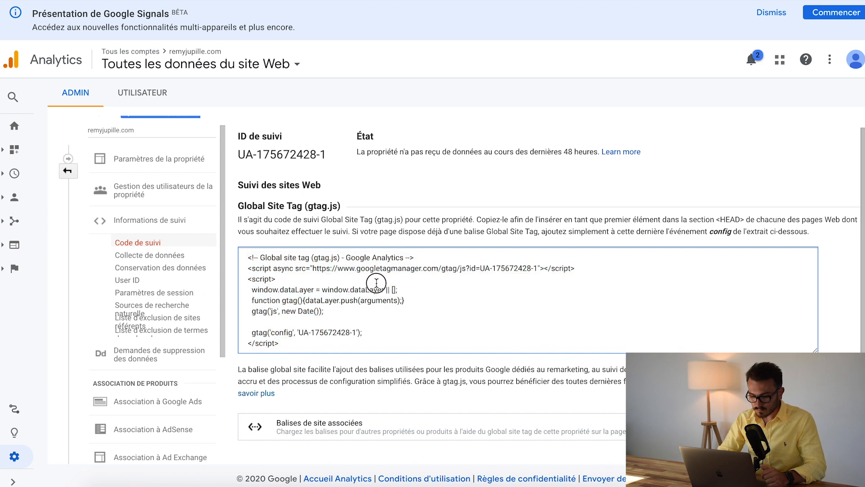
# Switch back to Google Analytics and review the tracking code page, including the Google Tag Manager and other integration sections
pyautogui.scroll(-3, 433, 218)
pyautogui.scroll(1, 395, 221)
pyautogui.scroll(2, 396, 220)
pyautogui.click(414, 193)
pyautogui.scroll(-3, 414, 194)
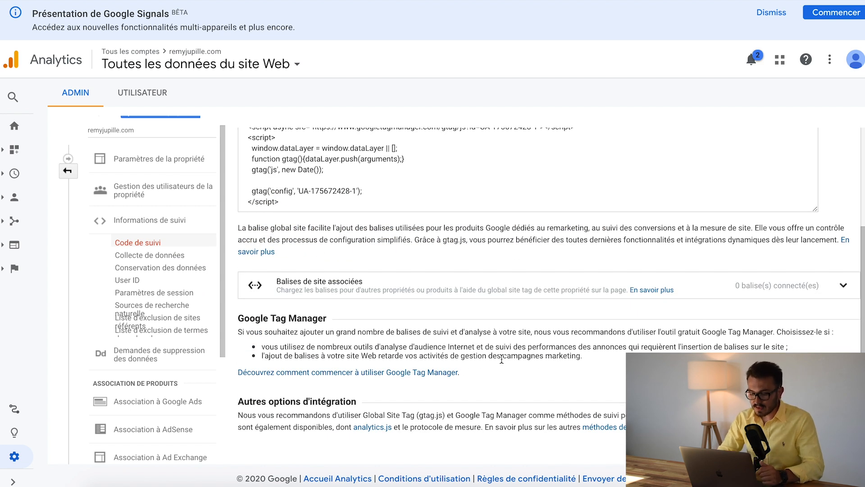
pyautogui.scroll(1, 434, 328)
pyautogui.scroll(-1, 534, 298)
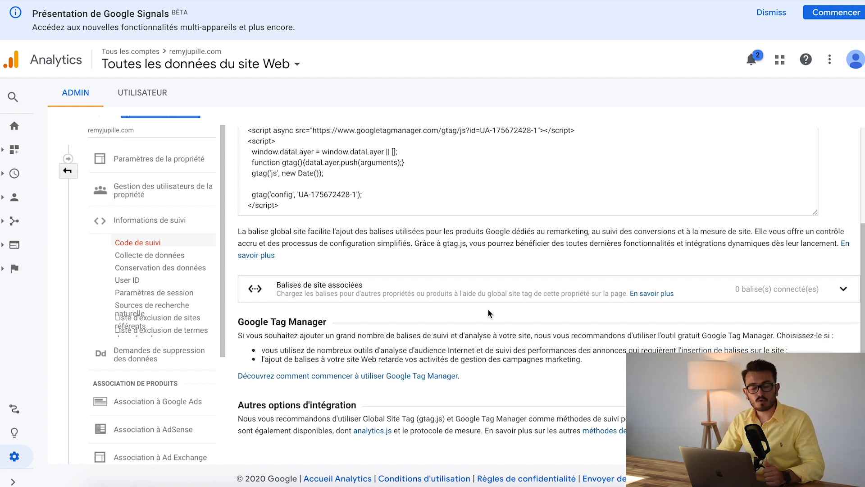
# Check the property's traffic status and open the Analytics home page to view the currently active users
pyautogui.scroll(4, 488, 309)
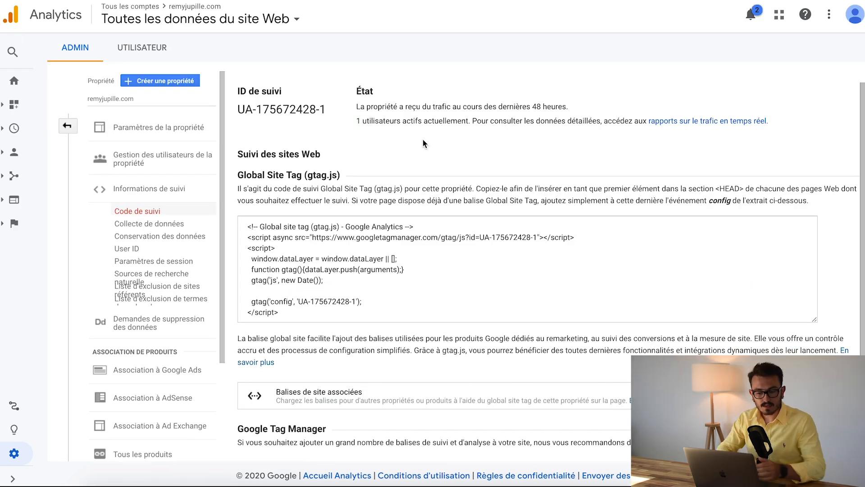
pyautogui.click(14, 81)
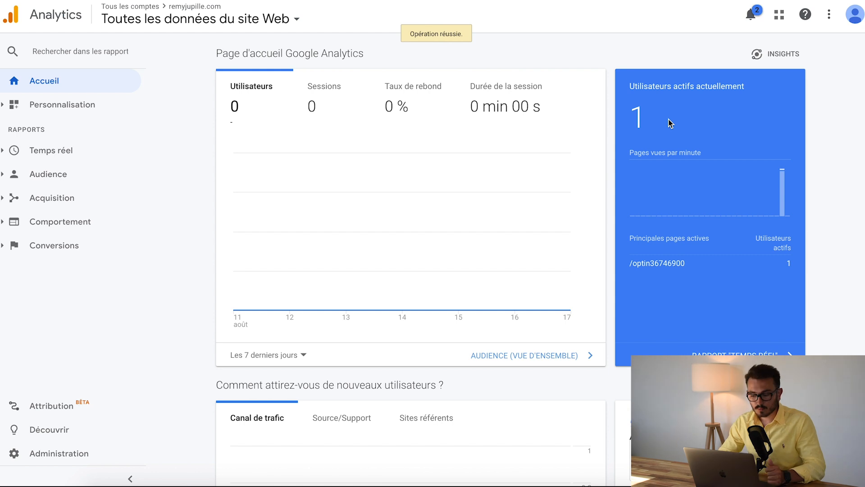
# Check the currently active users and page views per minute on the Analytics home page, before and after viewing the funnel page
pyautogui.moveTo(635, 84); pyautogui.dragTo(704, 148)
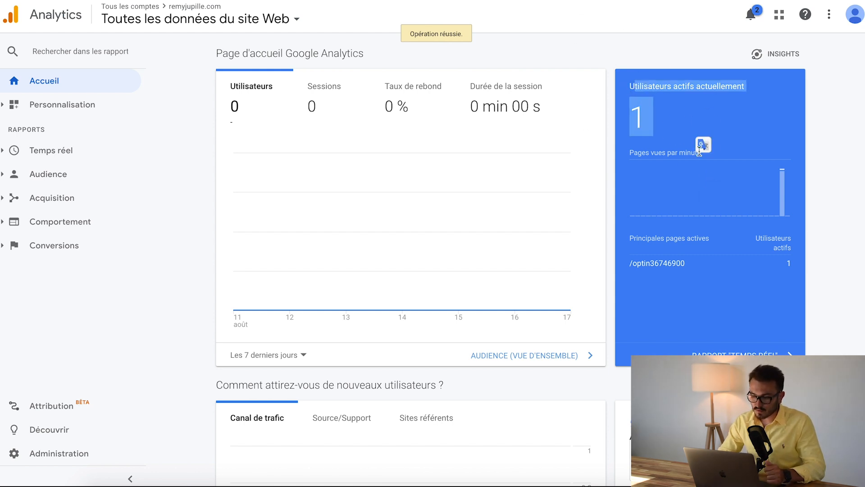
pyautogui.click(682, 123)
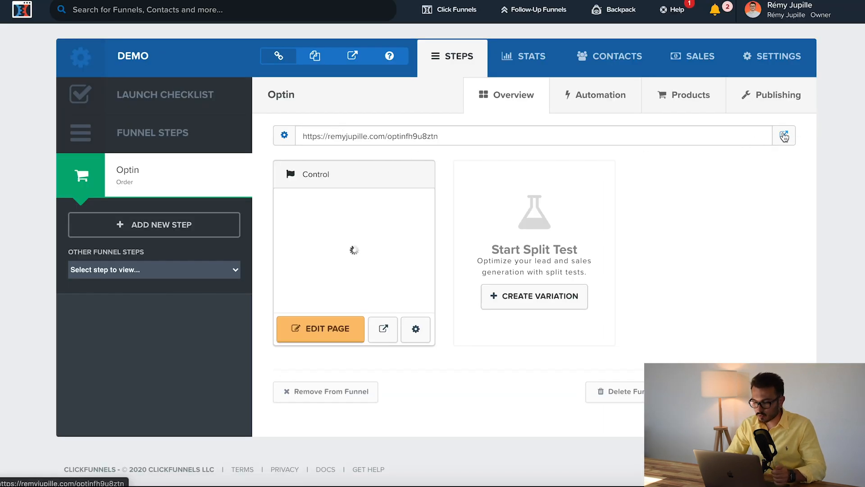
pyautogui.click(784, 136)
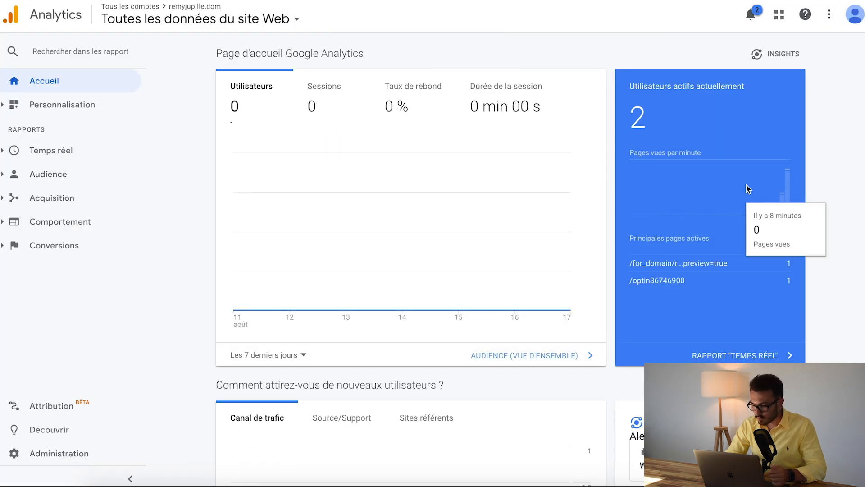
pyautogui.moveTo(789, 180)
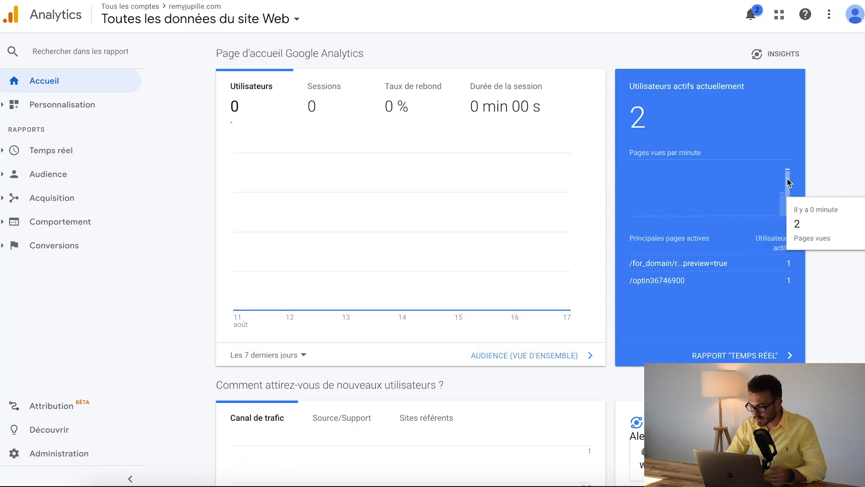
pyautogui.doubleClick(629, 126)
pyautogui.click(629, 126)
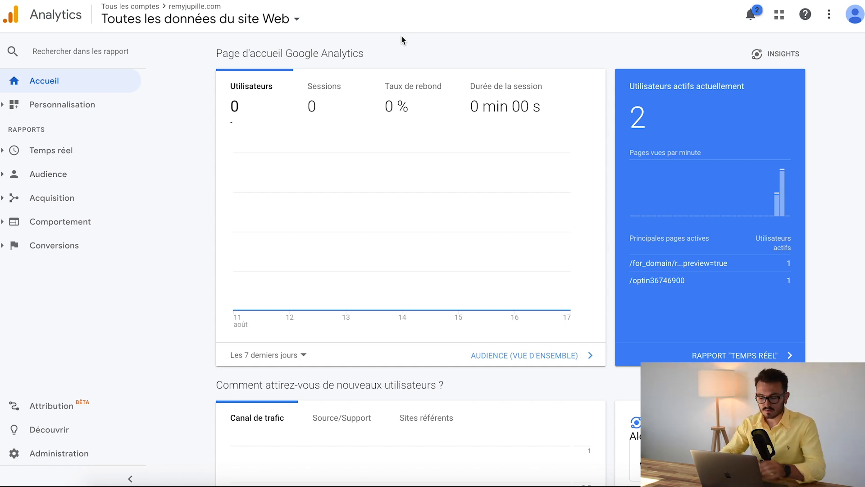
# Open the goals (Objectifs) of the view Toutes les données du site Web in the administration area
pyautogui.click(52, 458)
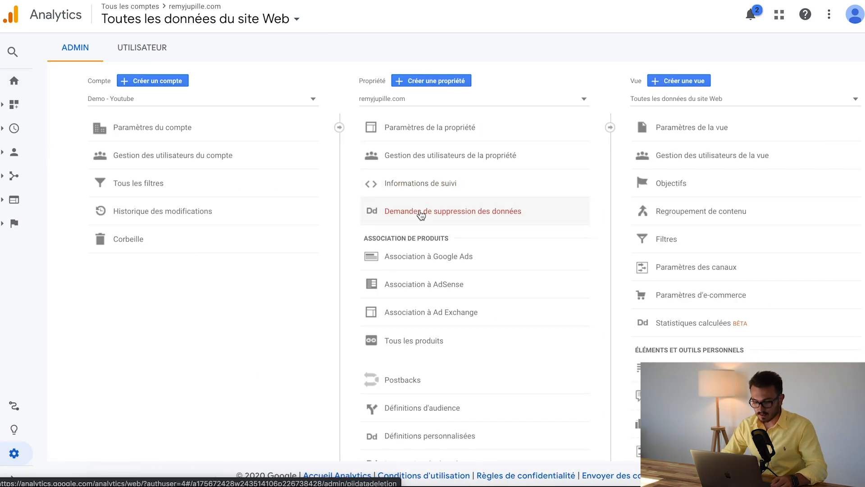
pyautogui.scroll(-1, 419, 280)
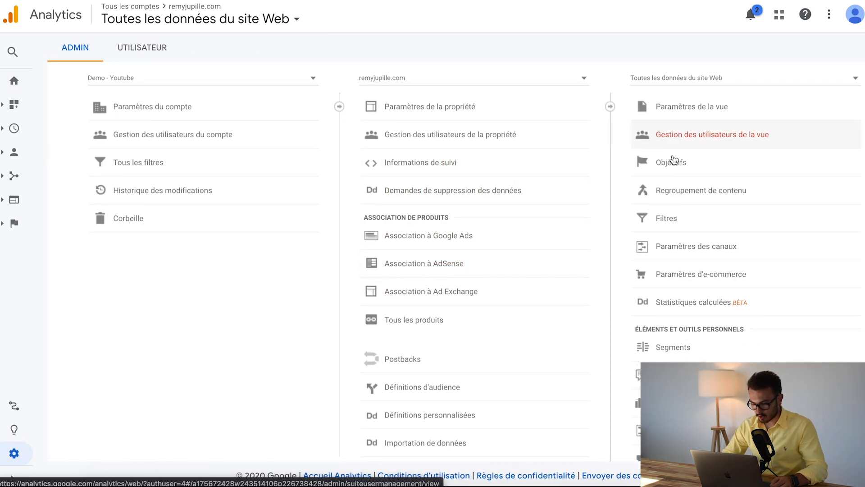
pyautogui.scroll(1, 674, 161)
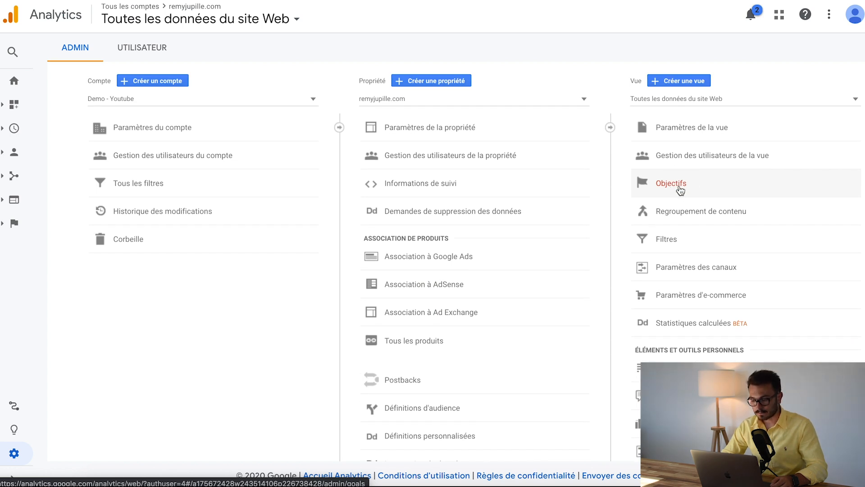
pyautogui.click(680, 187)
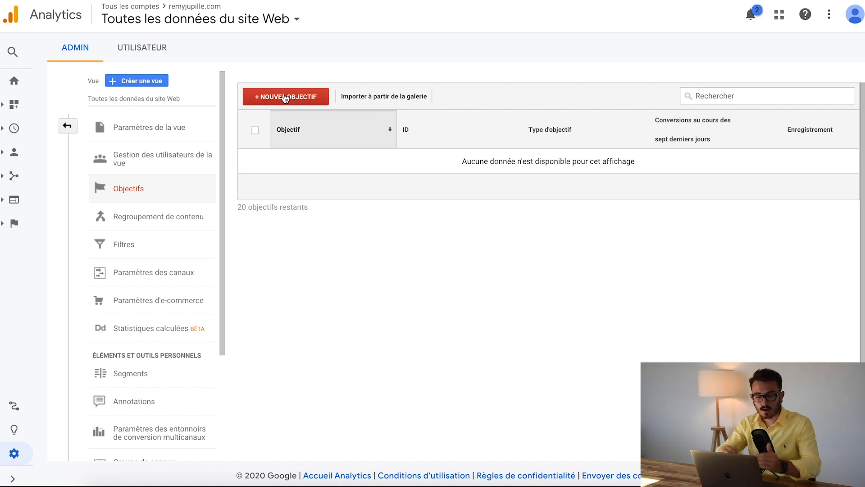
# Start a new goal with the custom (Personnalisée) setup and continue to its description
pyautogui.click(261, 97)
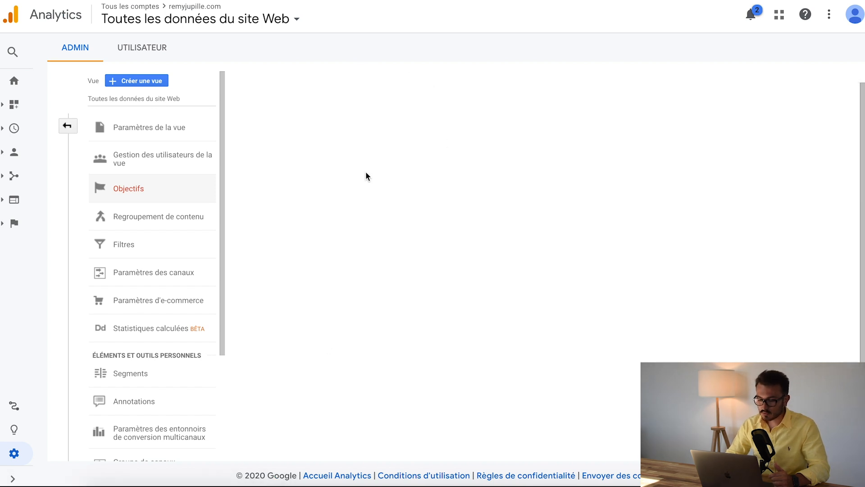
pyautogui.scroll(-3, 366, 172)
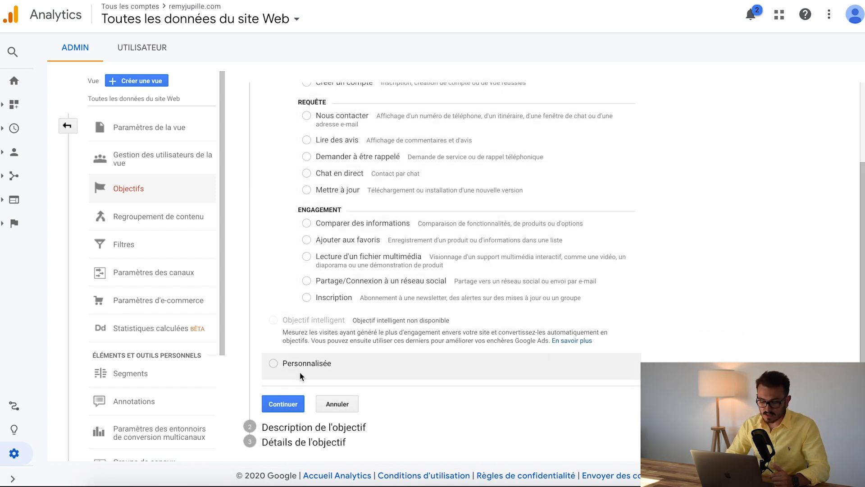
pyautogui.click(274, 363)
pyautogui.scroll(-5, 265, 261)
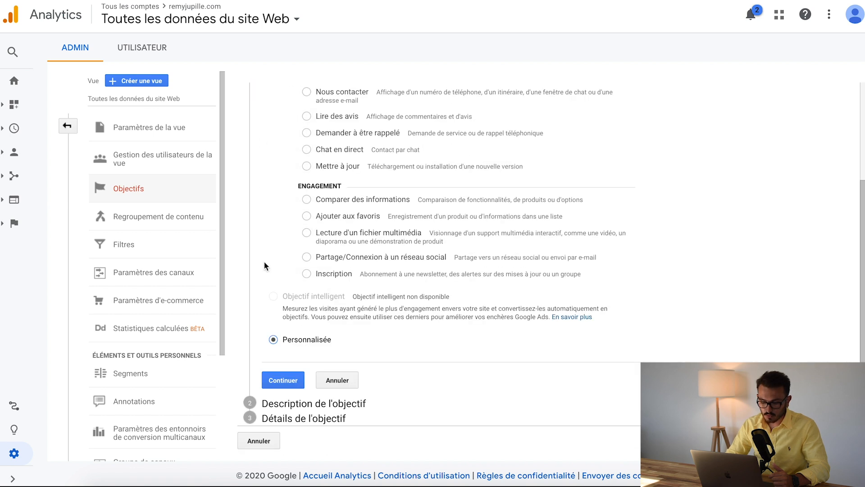
pyautogui.click(276, 377)
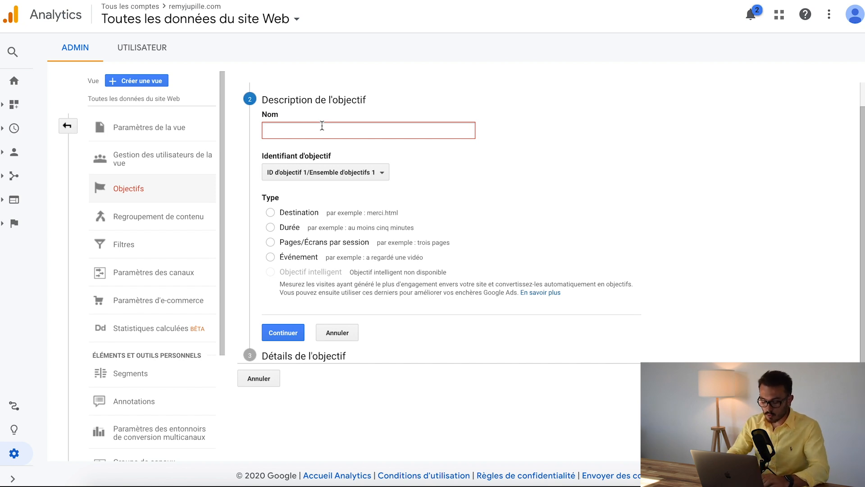
# Name the goal ATC
pyautogui.write('V')
pyautogui.press('BackSpace')
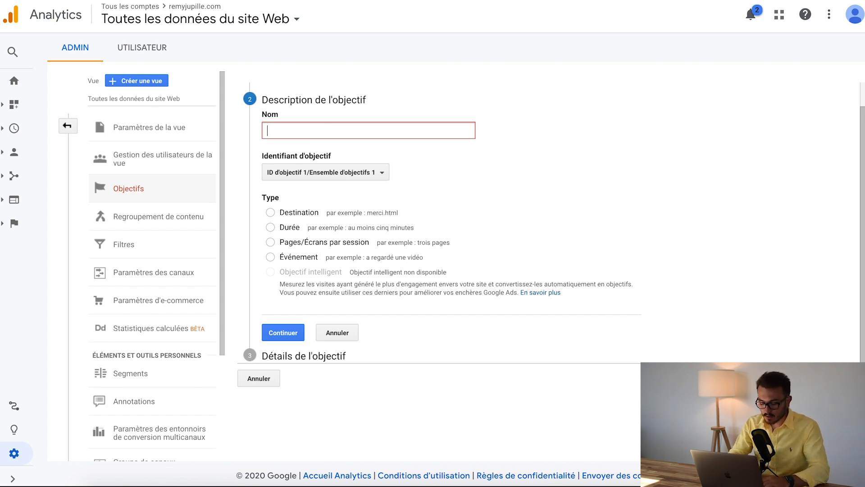
pyautogui.write('AJOUT')
pyautogui.press('BackSpace')
pyautogui.press('BackSpace')
pyautogui.press('BackSpace')
pyautogui.press('BackSpace')
pyautogui.press('BackSpace')
pyautogui.write('TC')
pyautogui.click(413, 102)
pyautogui.click(337, 126)
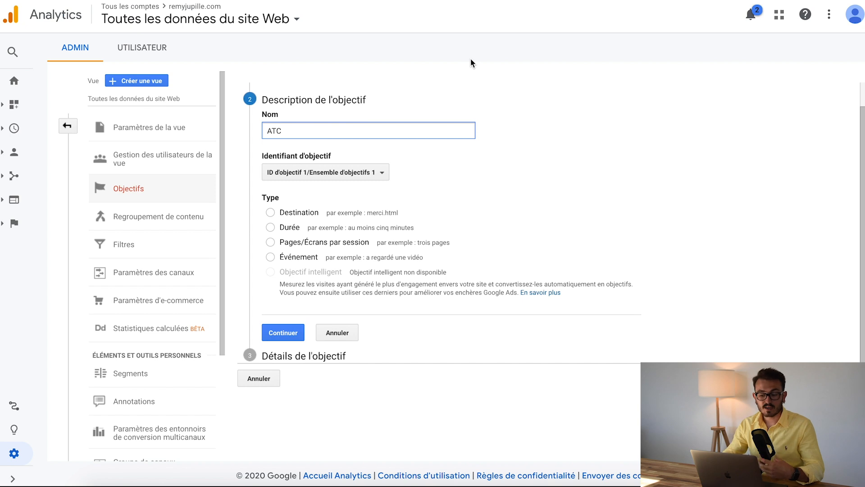
# Choose the Destination goal type with goal ID 1, continue to the details, and set the destination match to Expression régulière
pyautogui.click(294, 180)
pyautogui.click(302, 195)
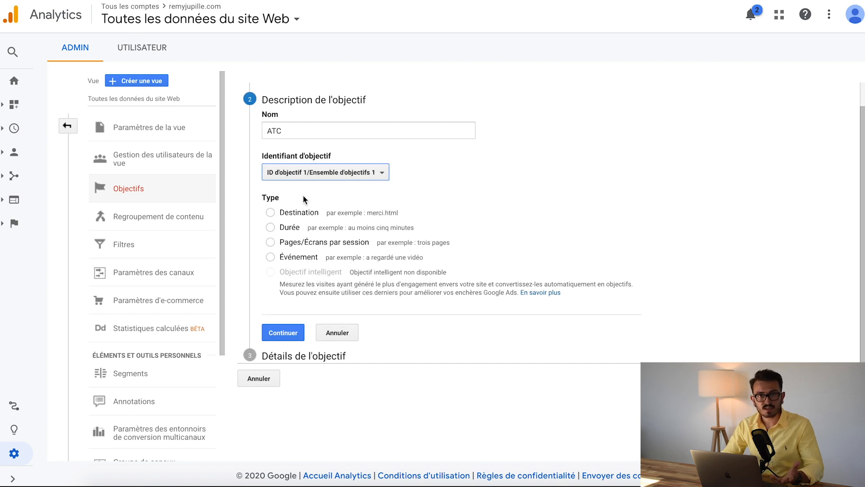
pyautogui.click(275, 213)
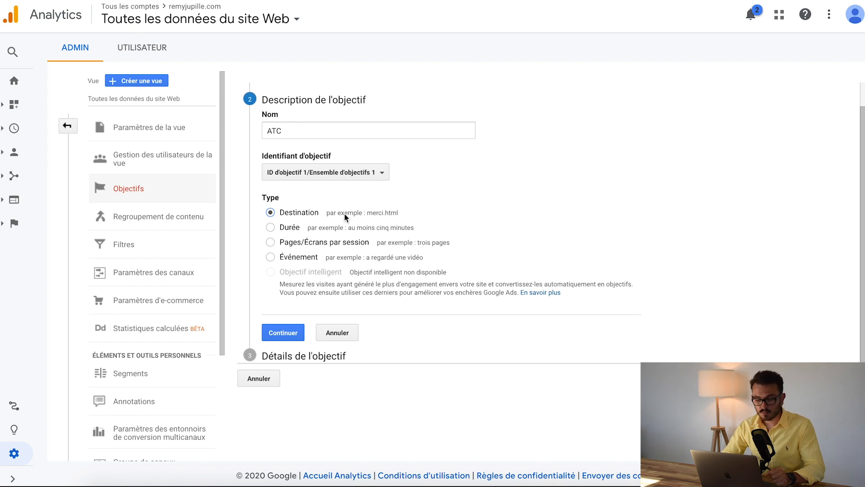
pyautogui.click(289, 332)
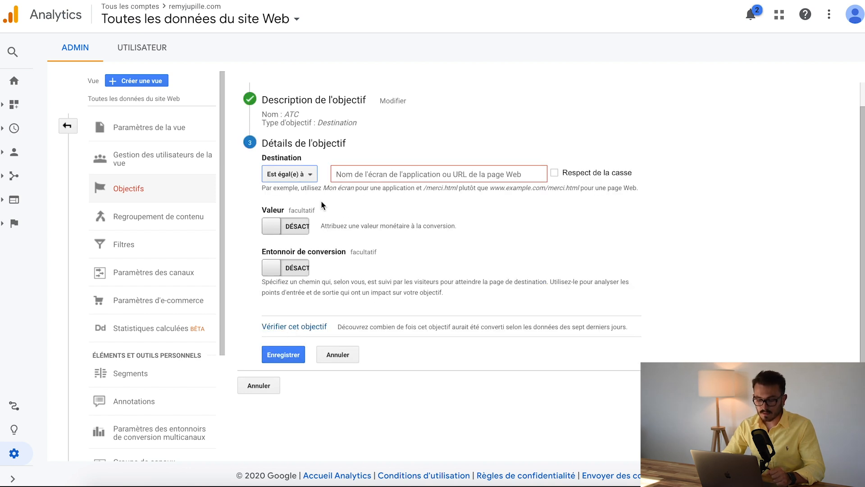
pyautogui.click(291, 178)
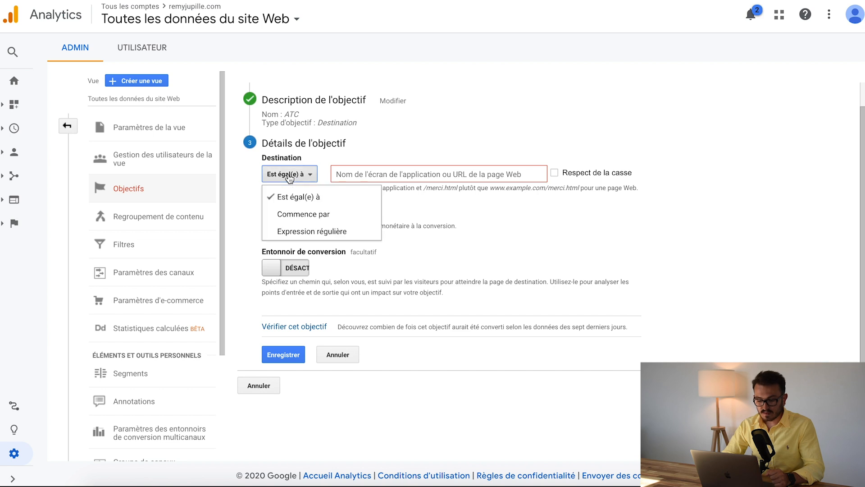
pyautogui.click(299, 231)
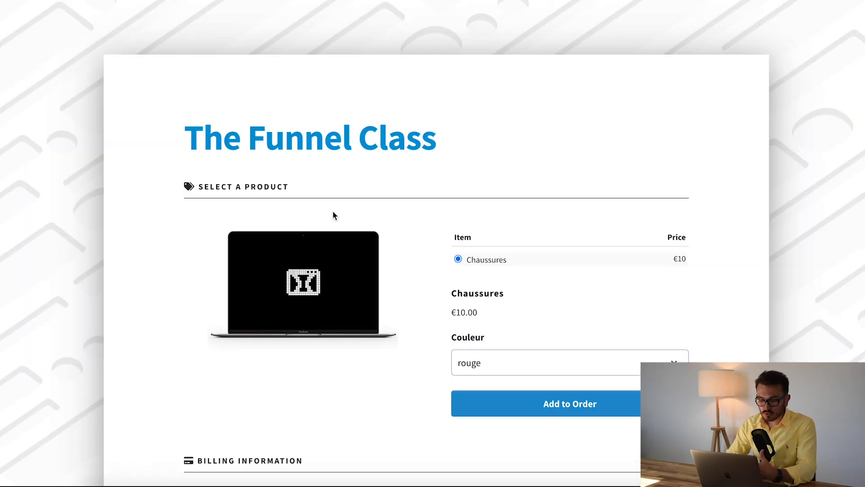
# Switch to the funnel page and ClickFunnels, and open the Optin step's live page to copy its URL
pyautogui.scroll(-3, 401, 255)
pyautogui.scroll(3, 437, 258)
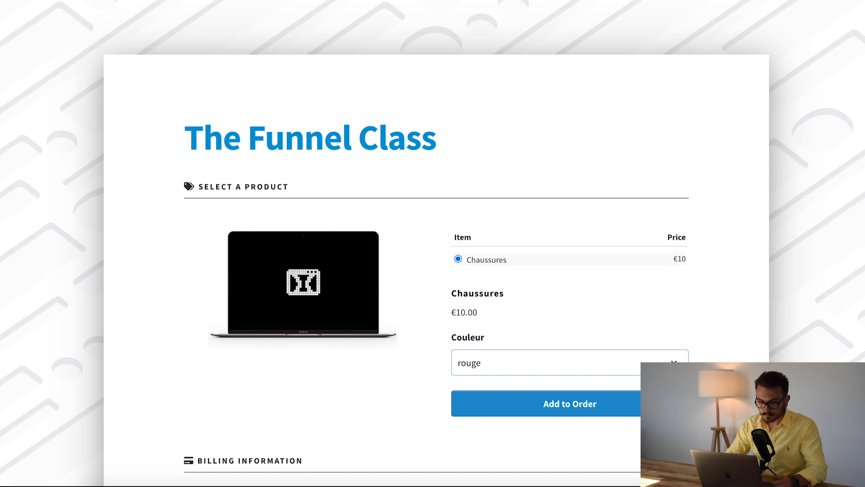
pyautogui.click(270, 136)
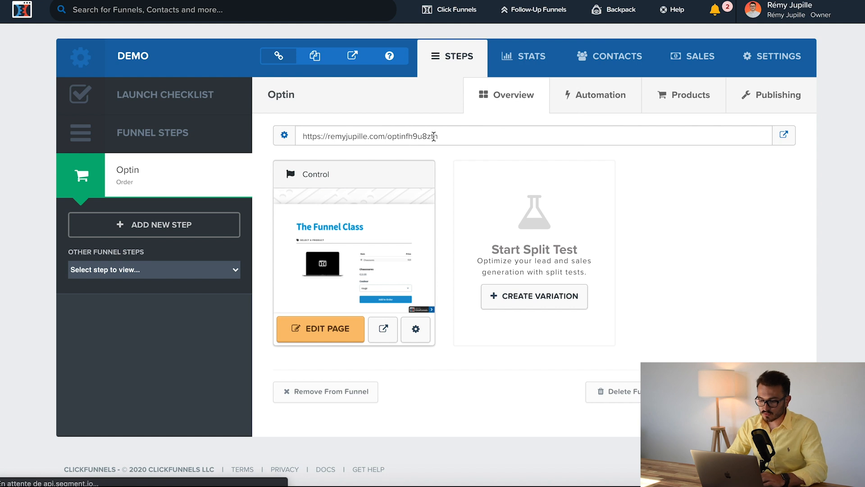
pyautogui.moveTo(440, 135); pyautogui.dragTo(290, 136)
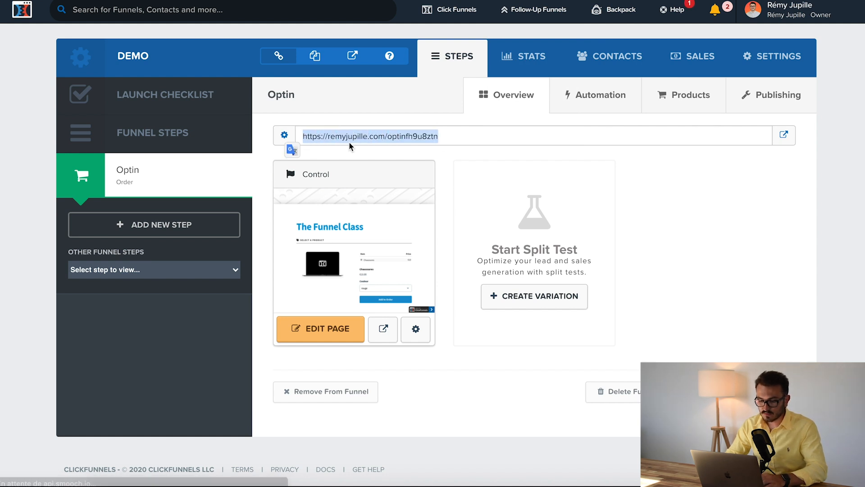
pyautogui.click(786, 136)
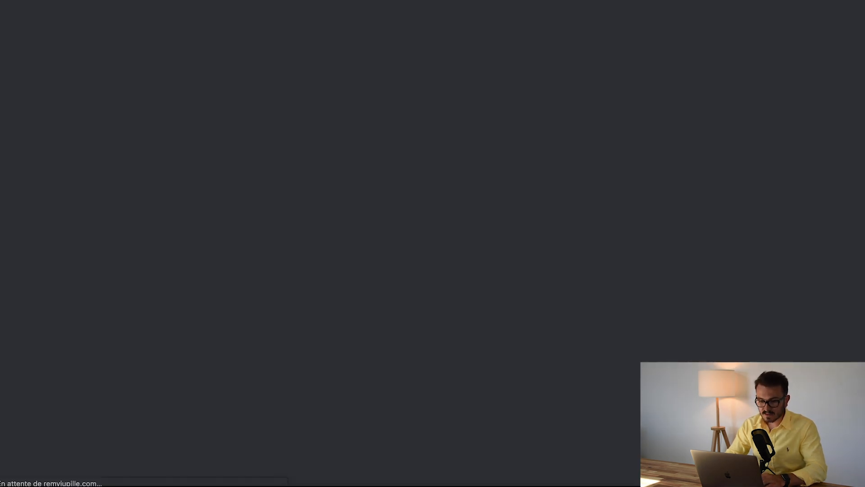
pyautogui.press('super+w')
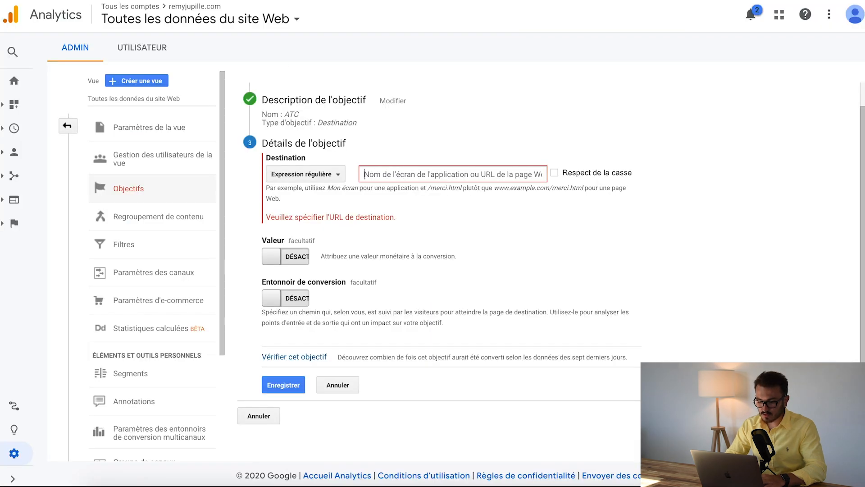
pyautogui.write('https://remyjupille.com/optin36746900')
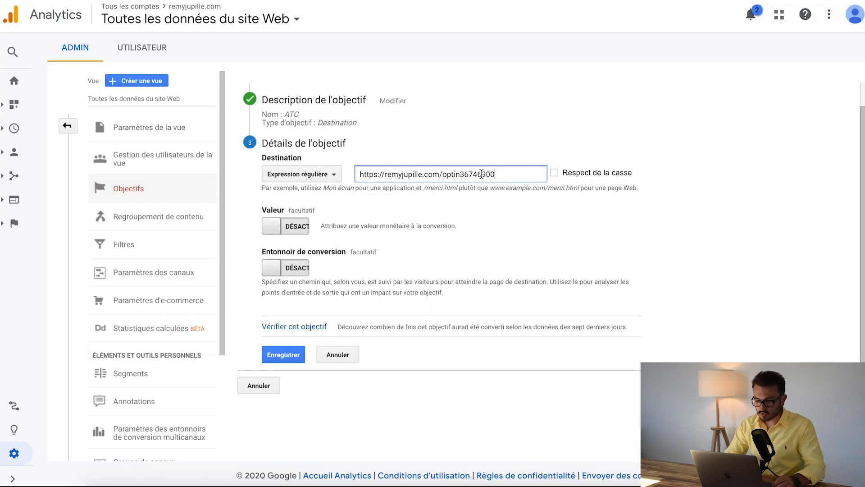
pyautogui.moveTo(382, 174); pyautogui.dragTo(348, 175)
pyautogui.press('BackSpace')
pyautogui.click(431, 197)
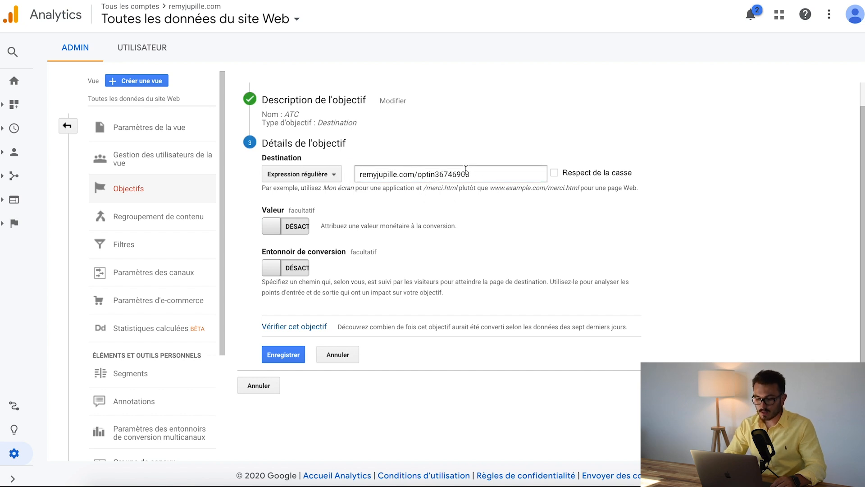
pyautogui.moveTo(373, 175); pyautogui.dragTo(485, 176)
pyautogui.click(486, 202)
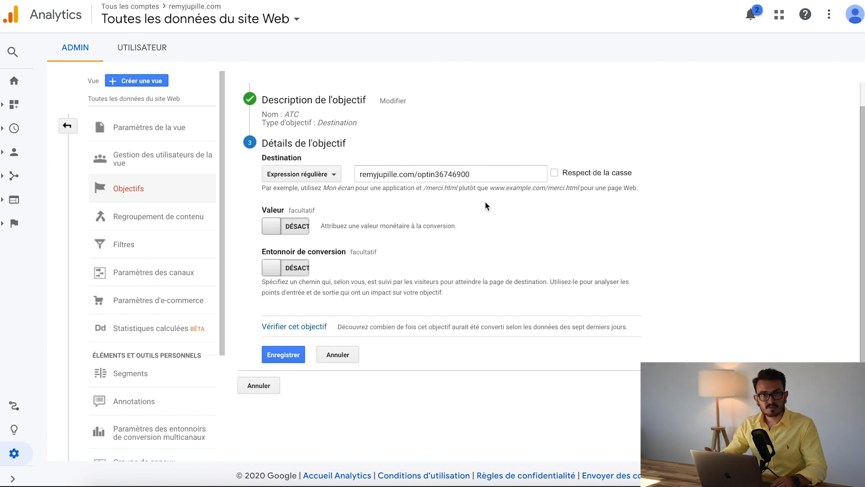
# Reopen the goal description, rename the goal to VUE DE CONTENU, and continue to the details
pyautogui.click(343, 119)
pyautogui.doubleClick(293, 133)
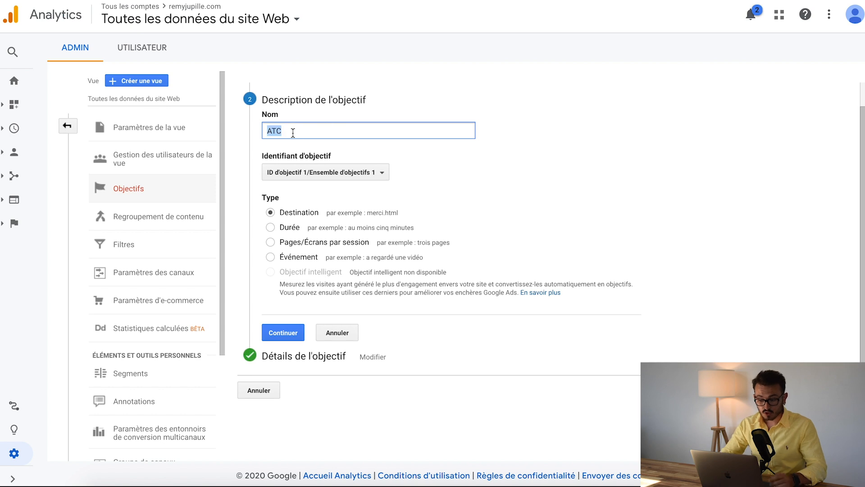
pyautogui.write('VUE DE ')
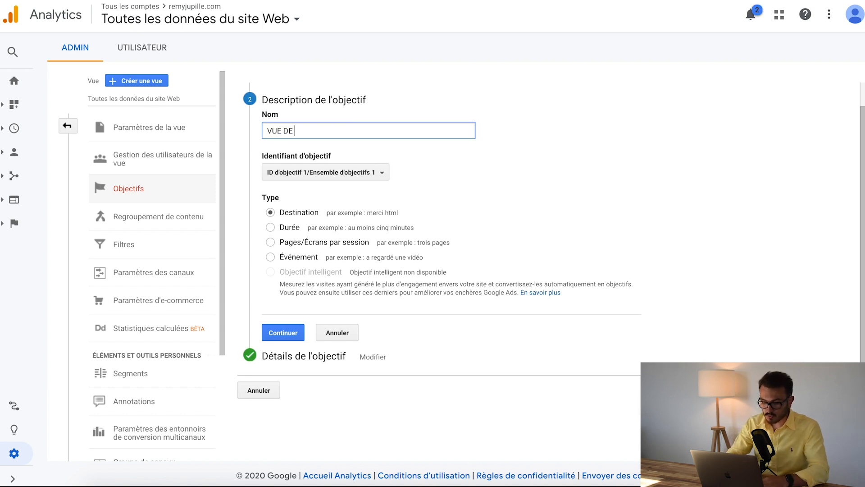
pyautogui.write('CONTENU')
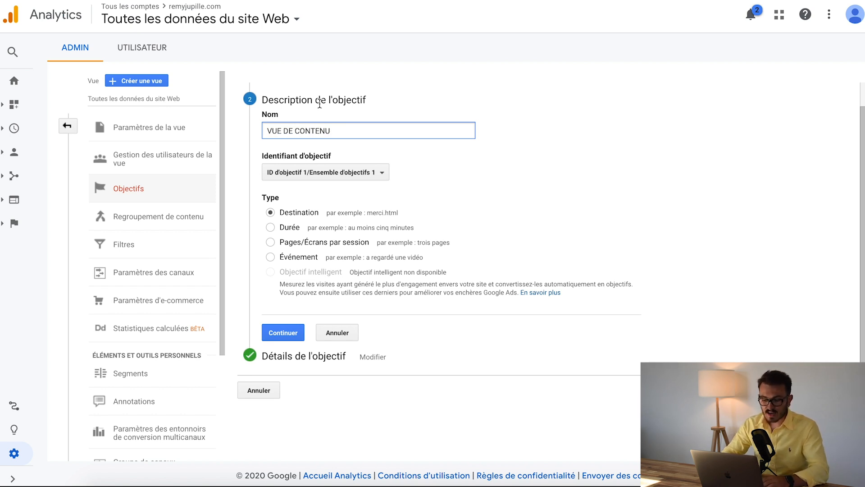
pyautogui.click(284, 332)
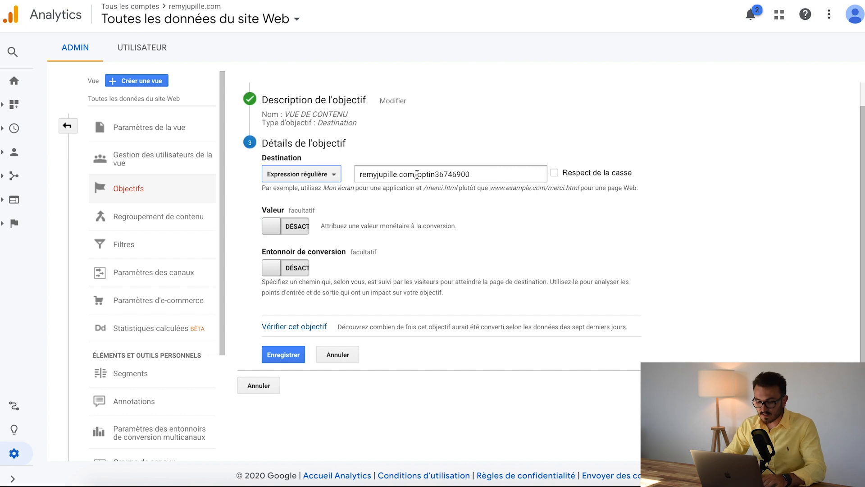
# Replace the page path after the domain in the destination URL with achat
pyautogui.moveTo(418, 173); pyautogui.dragTo(483, 174)
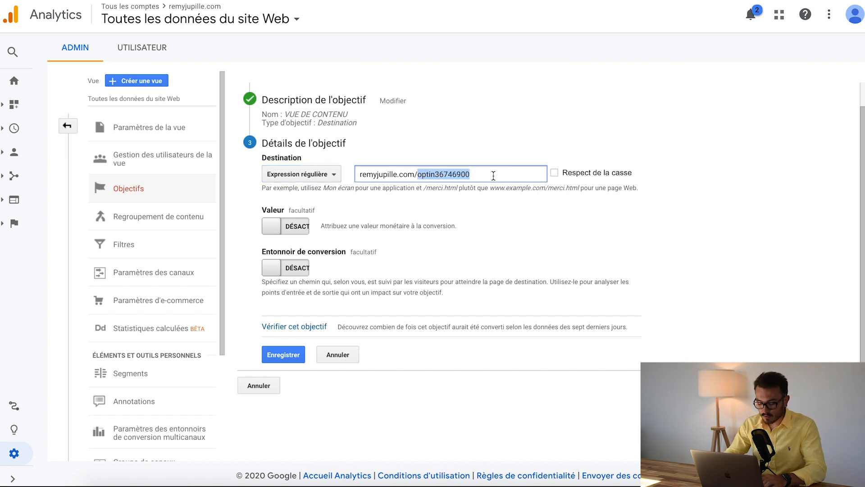
pyautogui.write('achat')
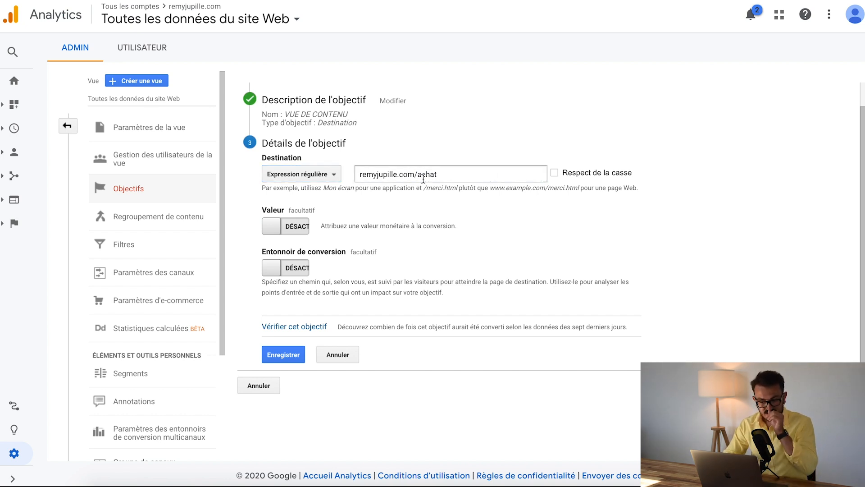
pyautogui.click(427, 175)
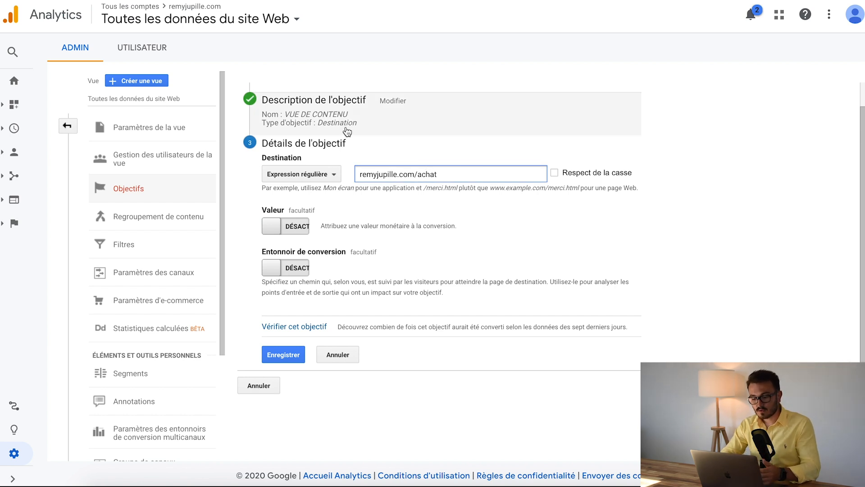
pyautogui.tripleClick(406, 172)
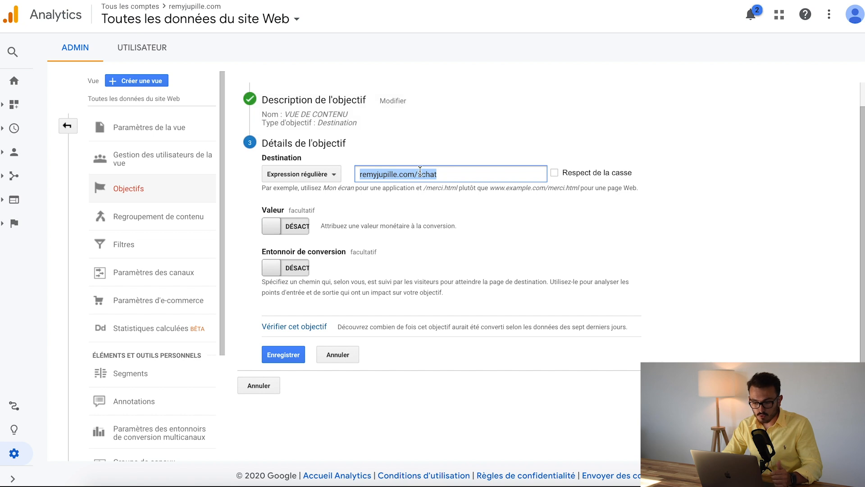
pyautogui.write('https://remyjupille.com/optin36746900')
pyautogui.moveTo(387, 175); pyautogui.dragTo(341, 174)
pyautogui.press('BackSpace')
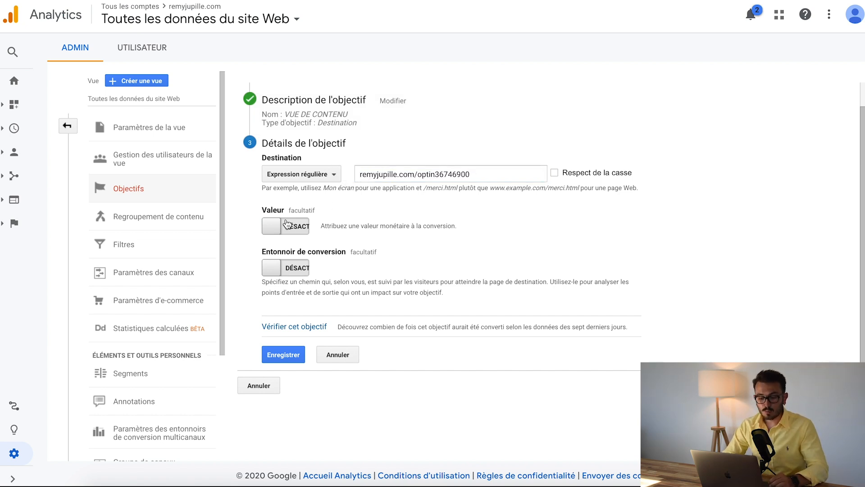
# Enable the goal's monetary value at 20 USD, then verify and save the goal
pyautogui.click(287, 224)
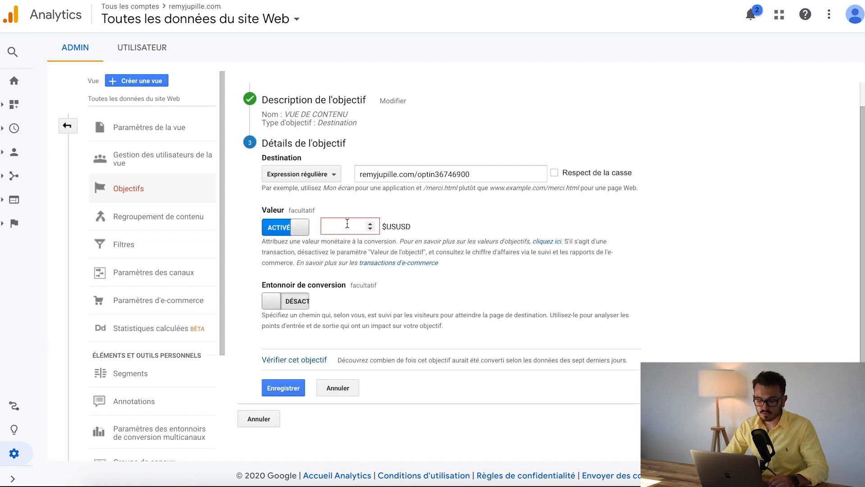
pyautogui.click(361, 220)
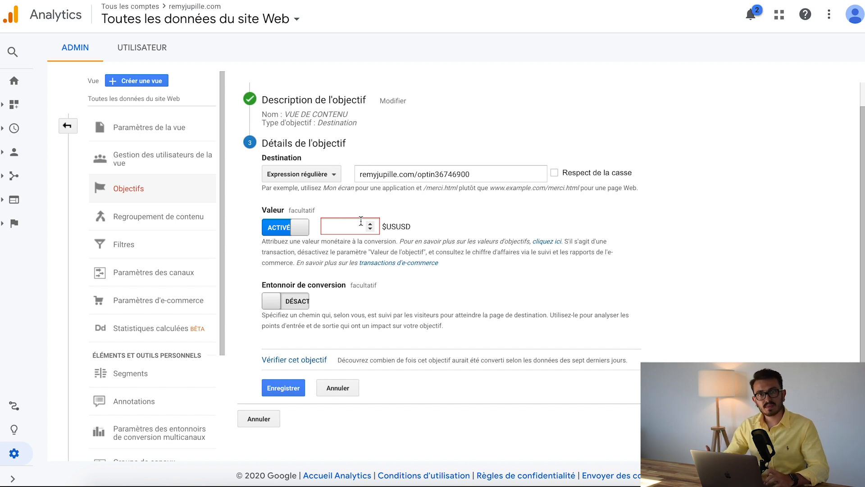
pyautogui.write('20')
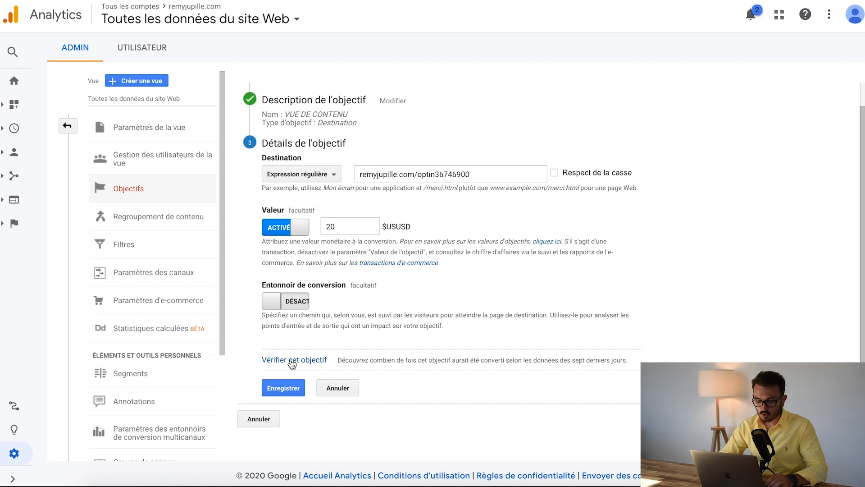
pyautogui.click(307, 362)
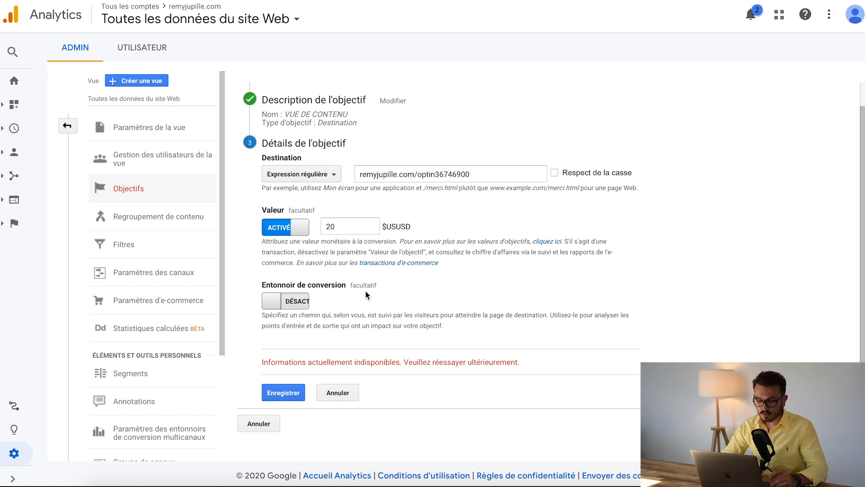
pyautogui.click(277, 395)
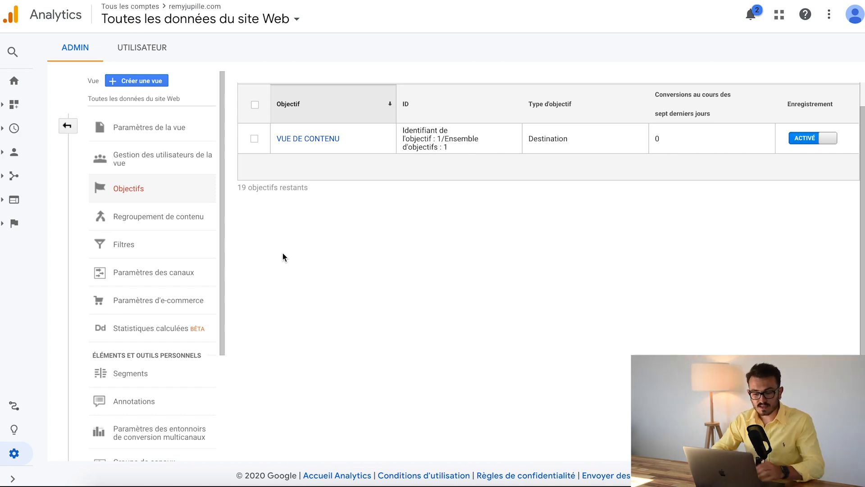
# Open the Source/Support report for all traffic under Acquisition
pyautogui.click(15, 175)
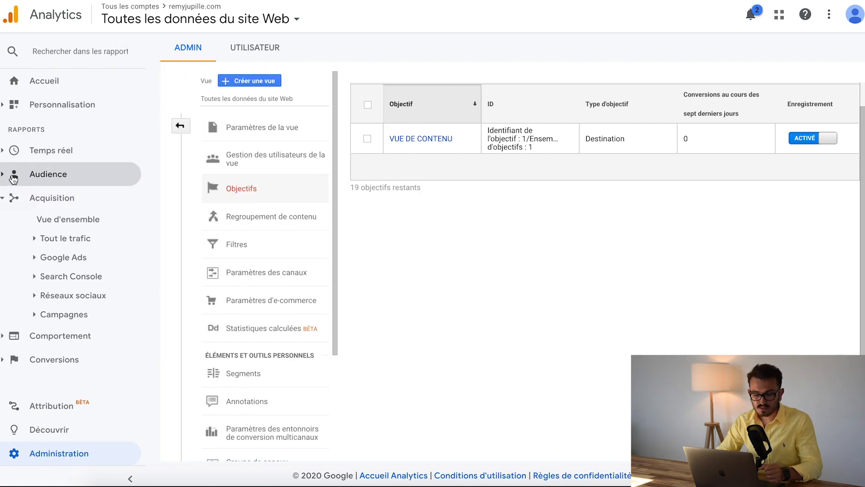
pyautogui.click(38, 238)
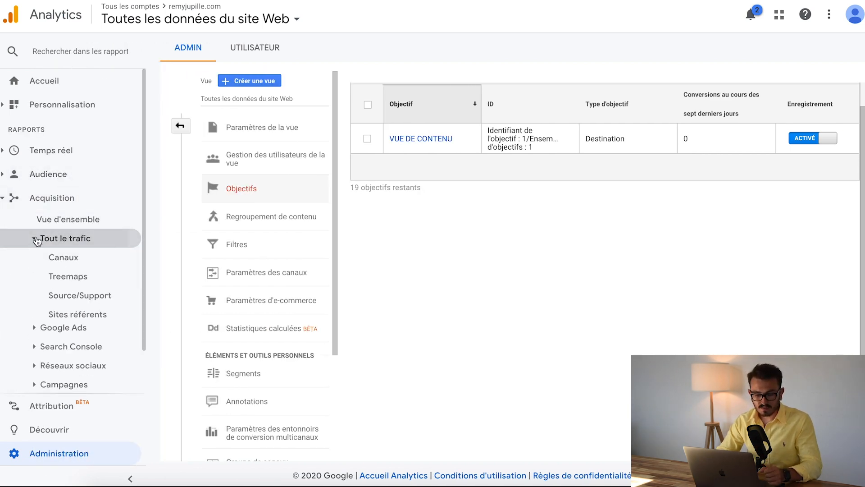
pyautogui.click(89, 298)
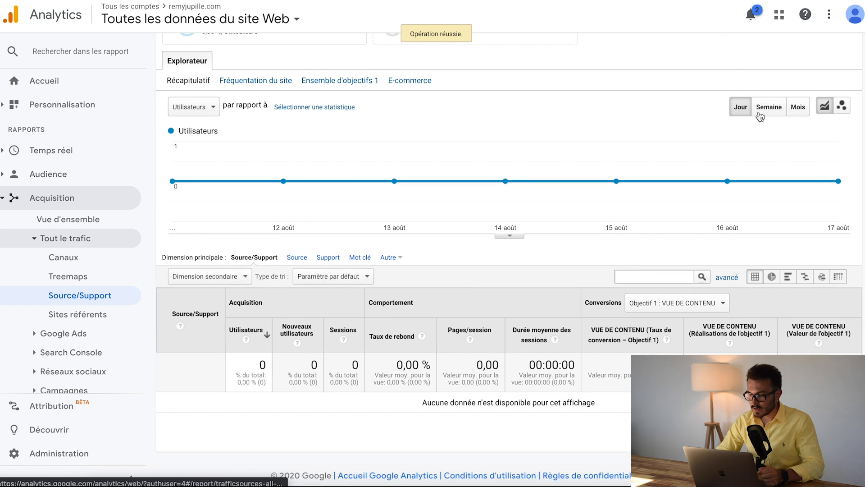
# Limit the Source/Support report to 18 août 2020 and review its chart and table
pyautogui.click(771, 79)
pyautogui.click(638, 140)
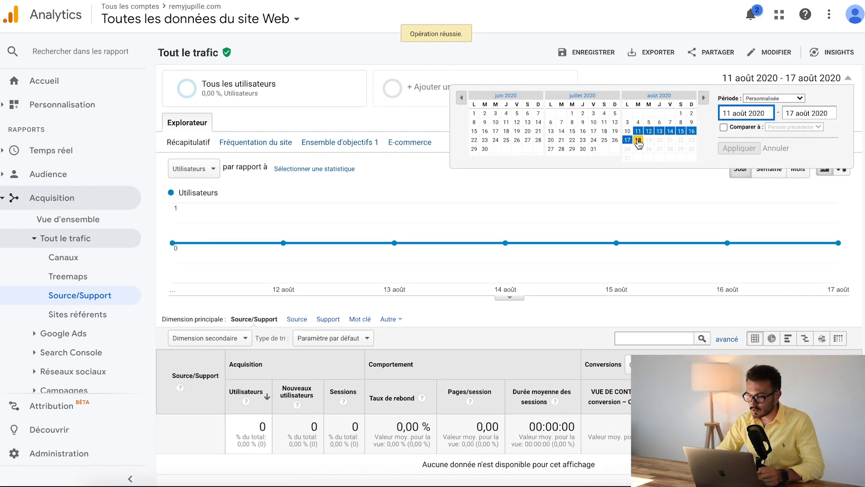
pyautogui.click(752, 151)
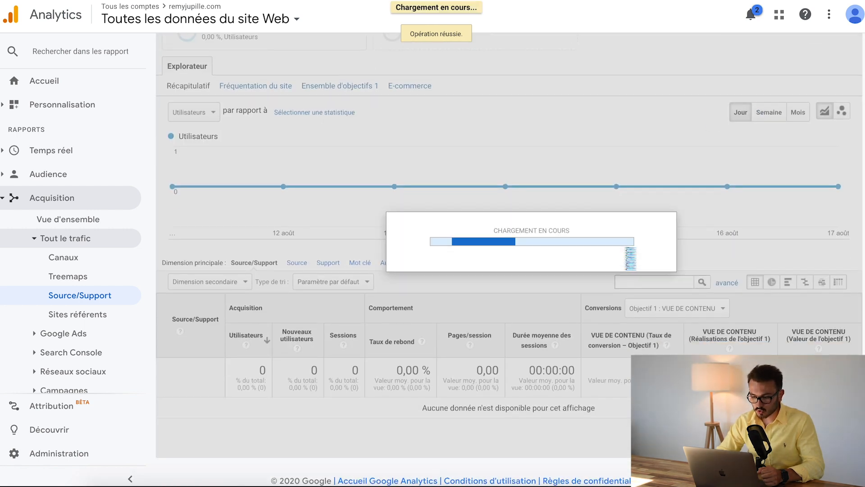
pyautogui.scroll(-2, 379, 306)
pyautogui.scroll(2, 422, 212)
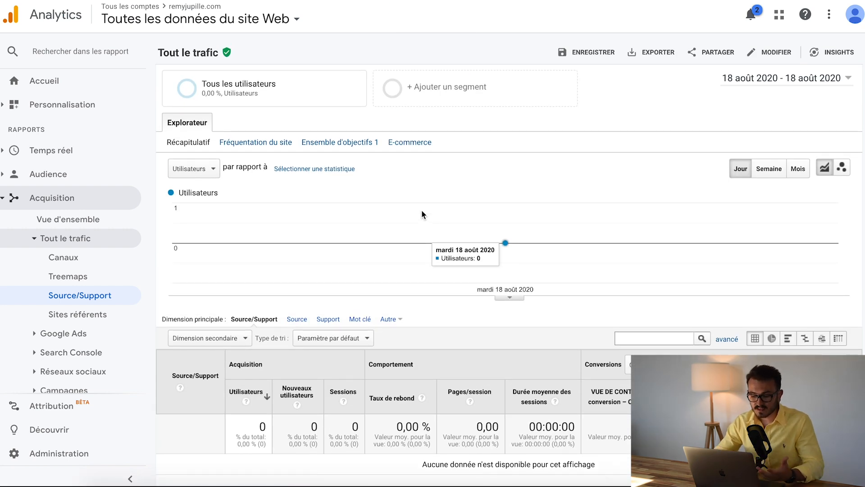
pyautogui.scroll(-2, 421, 209)
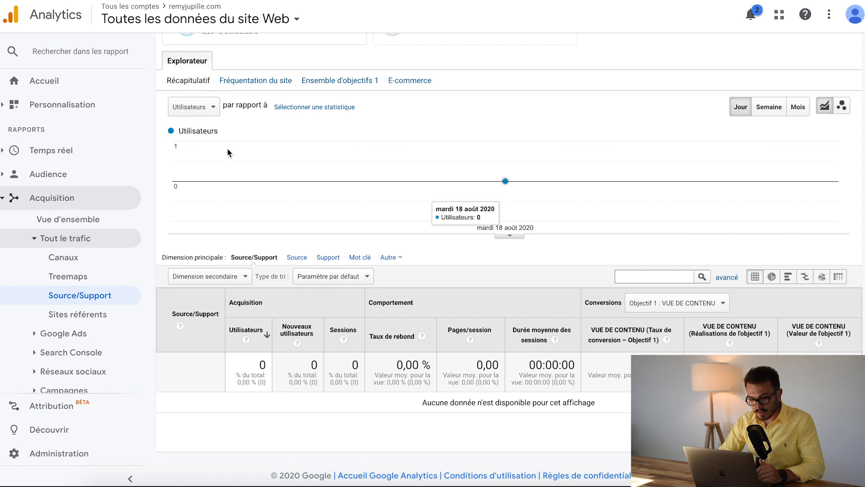
# Check the goals offered for the report's Conversions columns, keeping Objectif 1 : VUE DE CONTENU selected
pyautogui.click(691, 303)
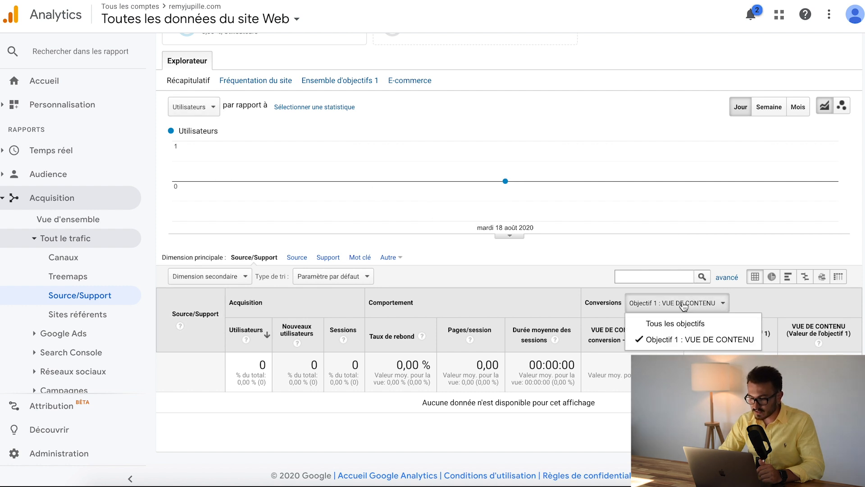
pyautogui.click(663, 341)
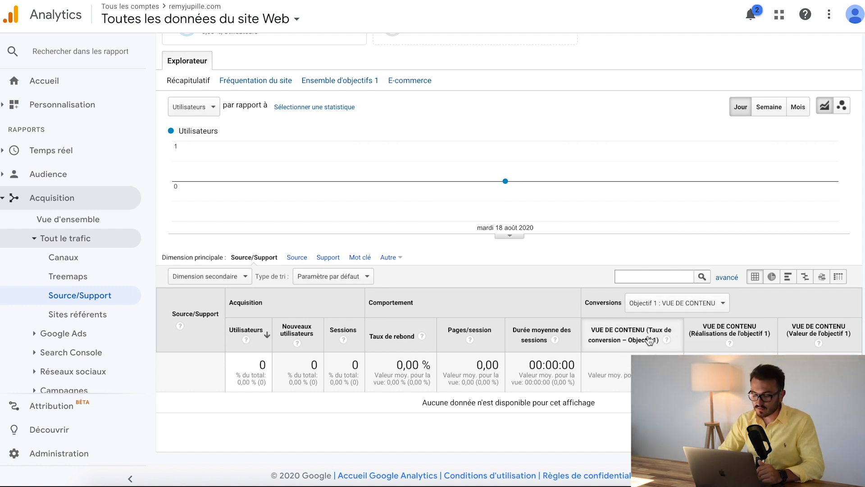
pyautogui.click(664, 308)
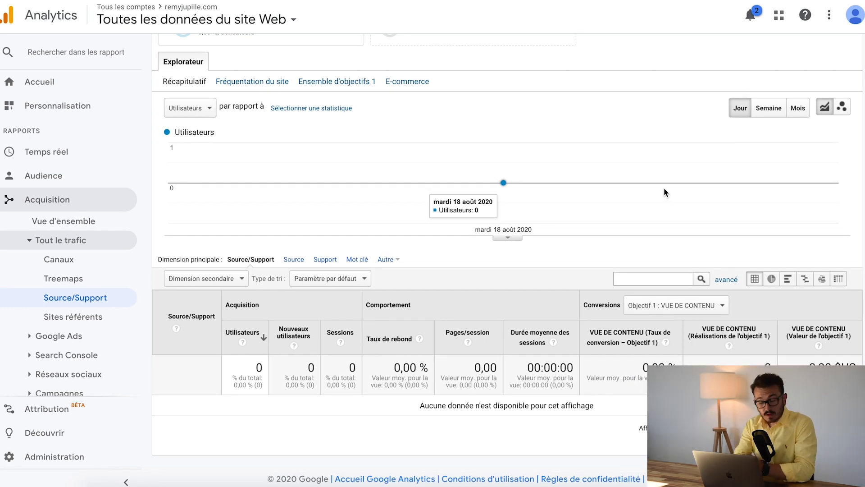
pyautogui.click(703, 305)
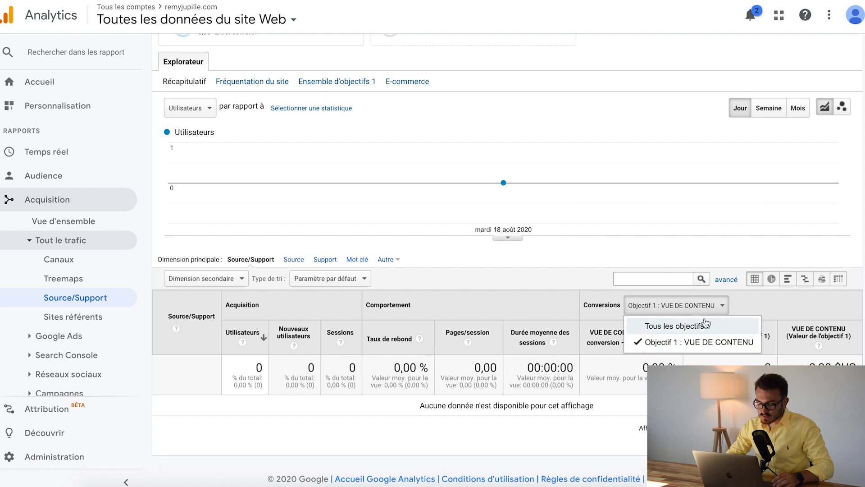
pyautogui.click(781, 305)
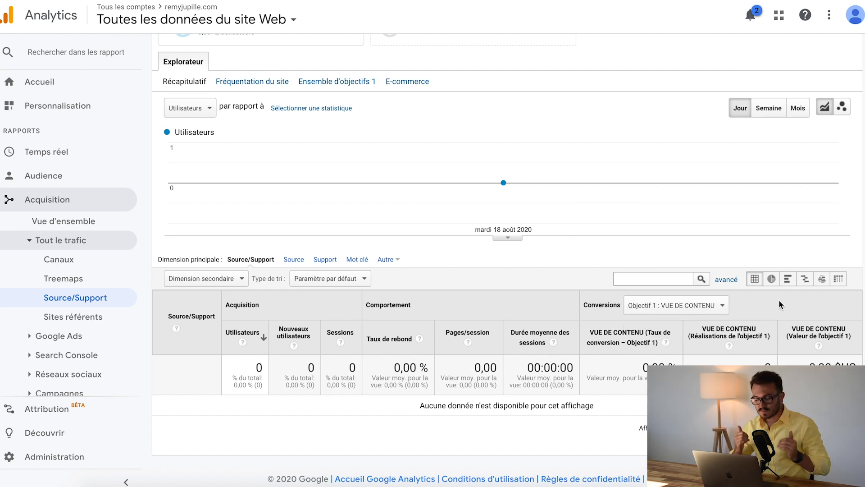
pyautogui.click(713, 303)
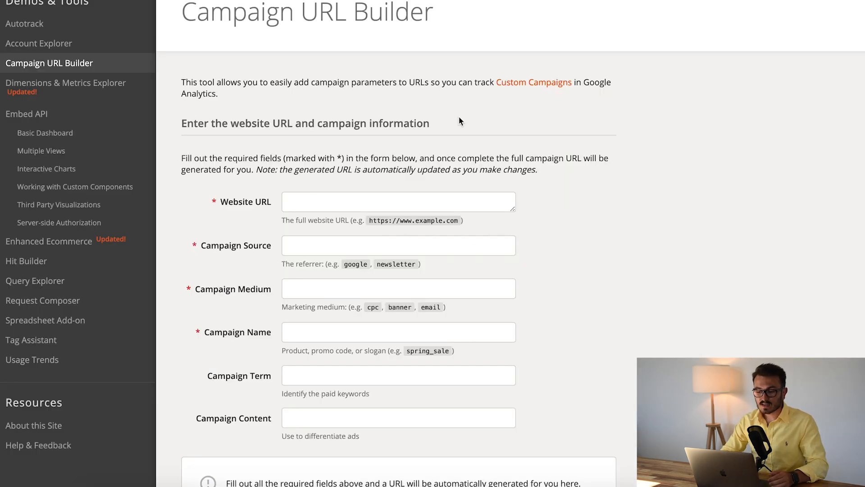
pyautogui.scroll(3, 459, 116)
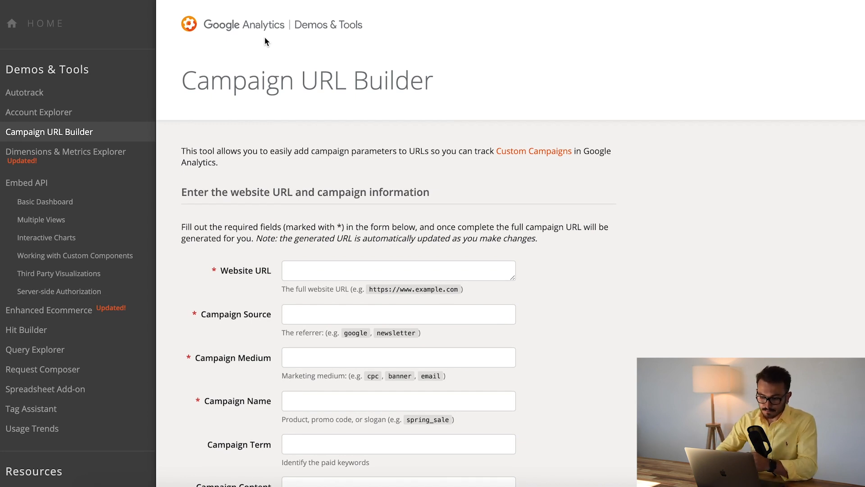
pyautogui.moveTo(183, 84); pyautogui.dragTo(431, 95)
pyautogui.click(431, 96)
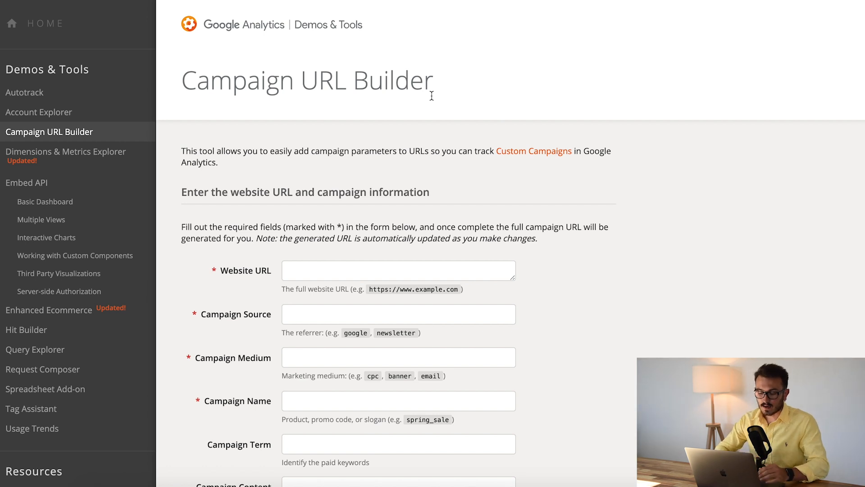
# Copy the Optin step's URL from ClickFunnels and paste it as the Website URL in Campaign URL Builder
pyautogui.scroll(-3, 432, 95)
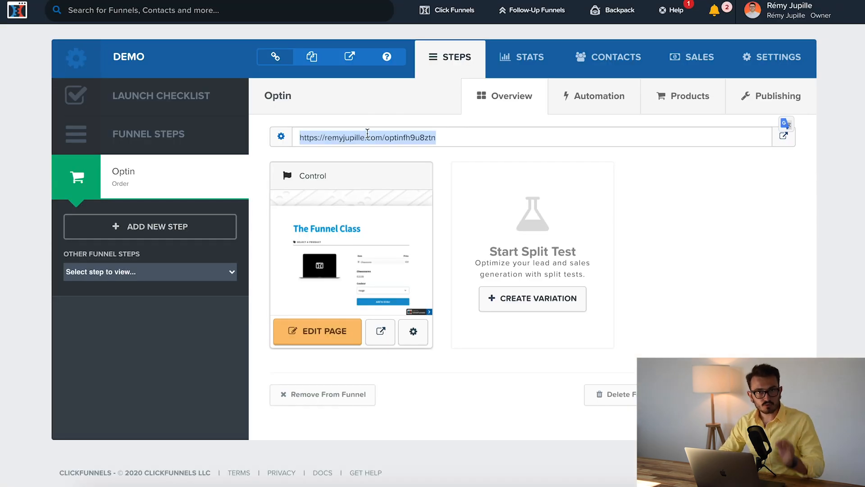
pyautogui.click(342, 139)
pyautogui.moveTo(299, 138); pyautogui.dragTo(435, 139)
pyautogui.press('super+c')
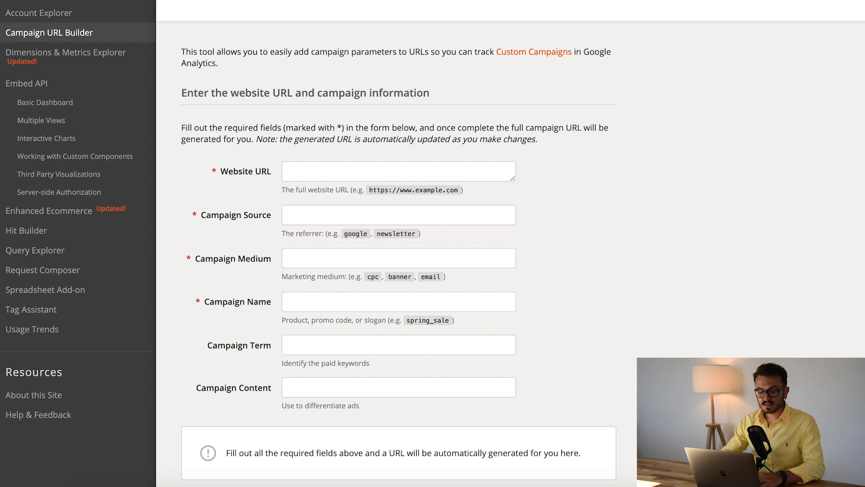
pyautogui.click(354, 172)
pyautogui.press('super+v')
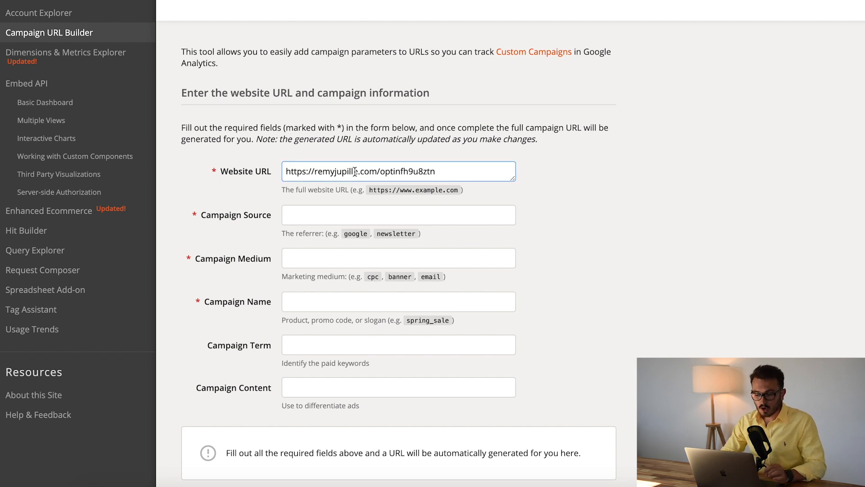
# Try facebook, instagram and tiktok in turn as the Campaign Source
pyautogui.click(409, 216)
pyautogui.scroll(-2, 410, 217)
pyautogui.click(355, 196)
pyautogui.click(359, 249)
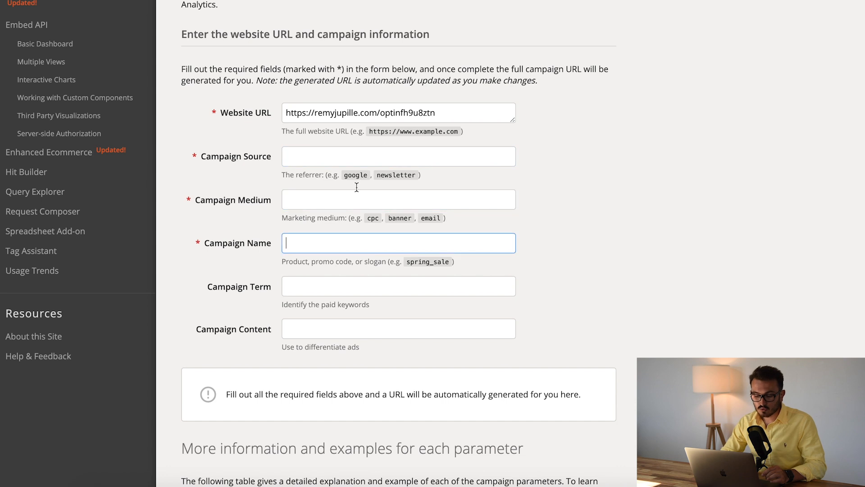
pyautogui.click(356, 152)
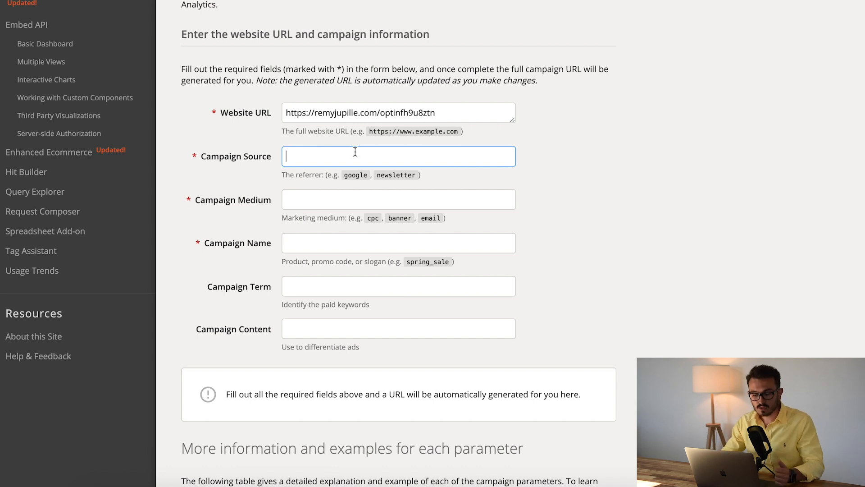
pyautogui.write('facebook')
pyautogui.doubleClick(327, 153)
pyautogui.write('instagra')
pyautogui.press('BackSpace')
pyautogui.press('BackSpace')
pyautogui.press('BackSpace')
pyautogui.press('BackSpace')
pyautogui.write('agram')
pyautogui.doubleClick(322, 150)
pyautogui.write('tiko')
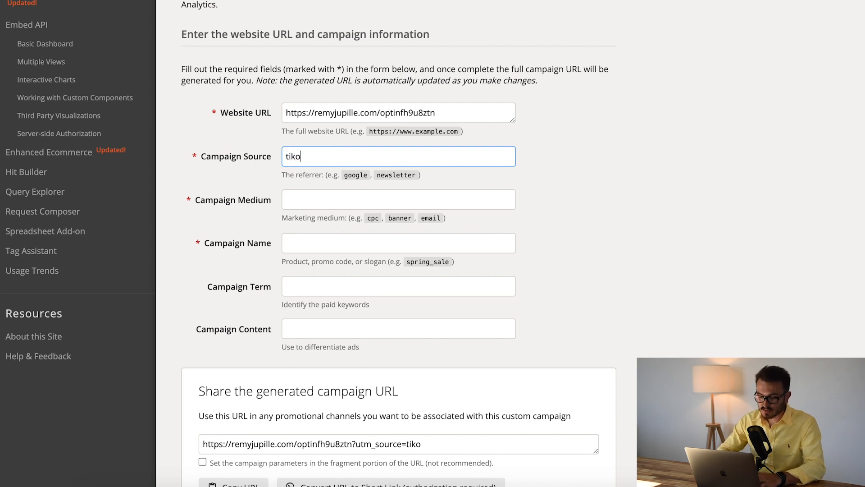
pyautogui.press('BackSpace')
pyautogui.write('tok')
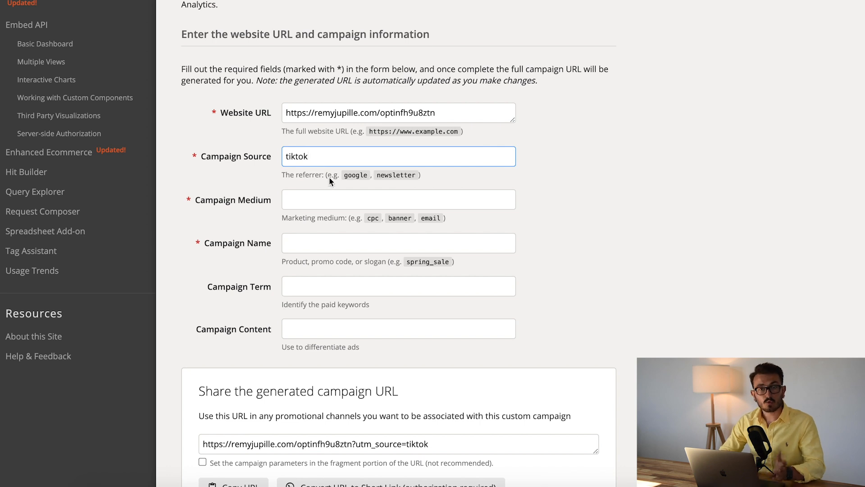
# Set the Campaign Source to email
pyautogui.doubleClick(323, 154)
pyautogui.write('e')
pyautogui.press('BackSpace')
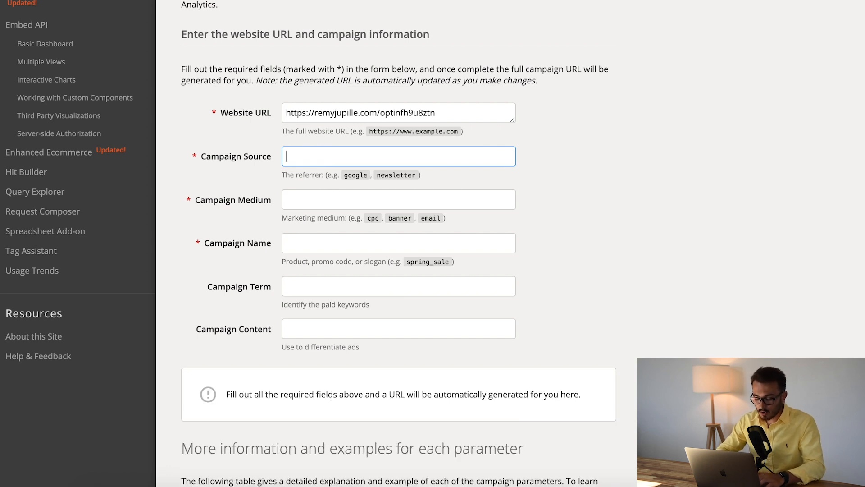
pyautogui.write('email')
pyautogui.click(433, 205)
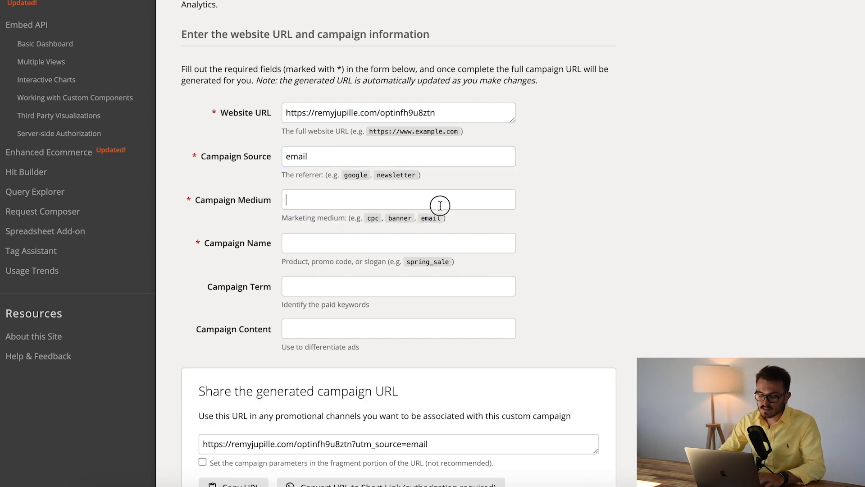
pyautogui.doubleClick(343, 158)
pyautogui.click(343, 158)
pyautogui.doubleClick(339, 160)
pyautogui.click(317, 191)
pyautogui.doubleClick(314, 149)
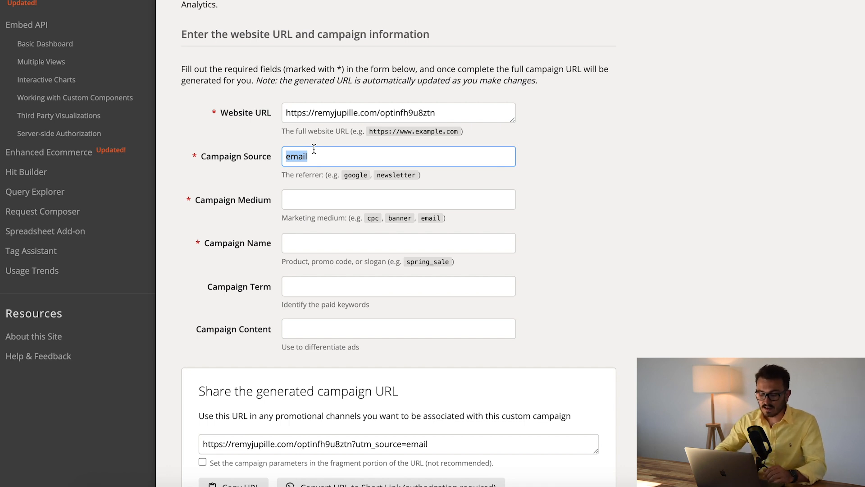
pyautogui.click(324, 161)
pyautogui.doubleClick(249, 157)
pyautogui.click(250, 158)
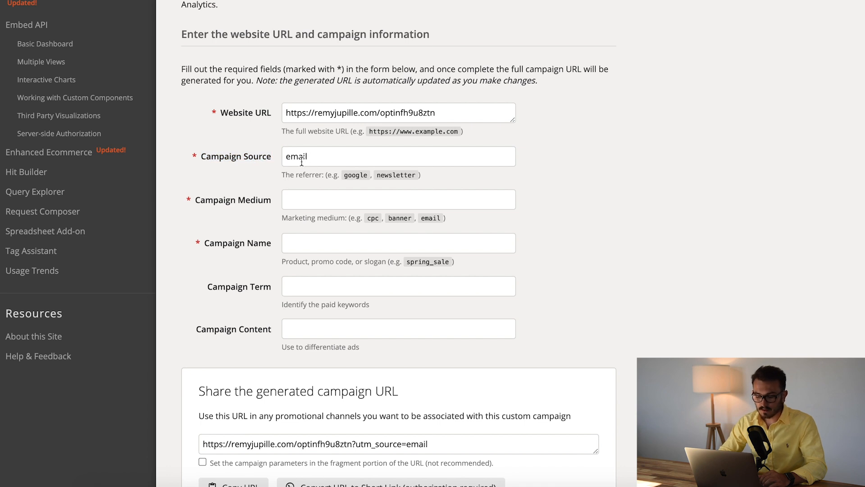
# Enter bonjour as the Campaign Medium
pyautogui.click(290, 199)
pyautogui.scroll(-1, 311, 208)
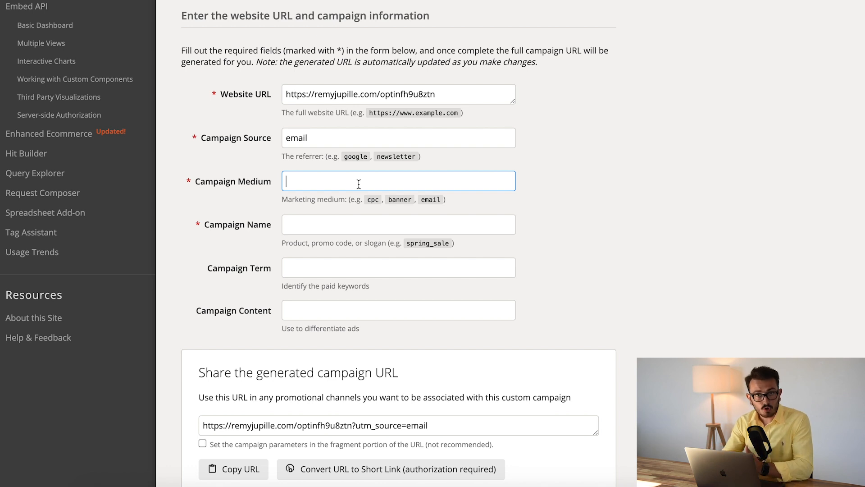
pyautogui.write('bonjour')
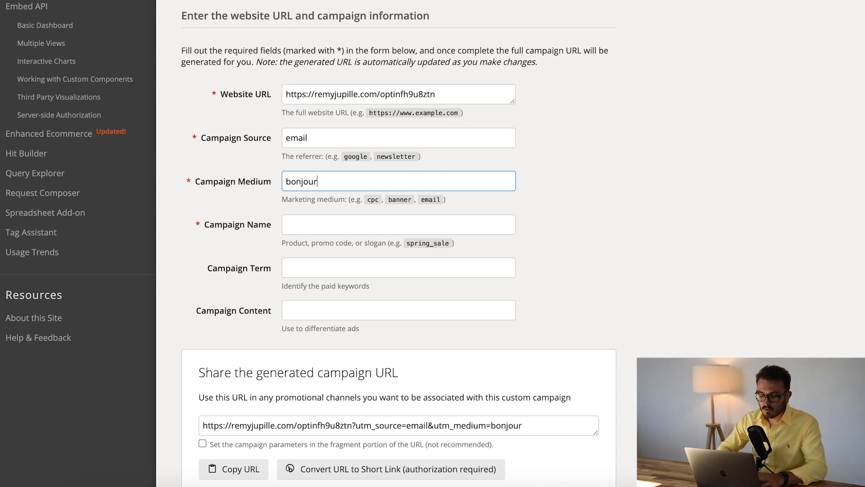
# Examine the source and medium parameters in the generated campaign URL for the email campaign
pyautogui.click(370, 197)
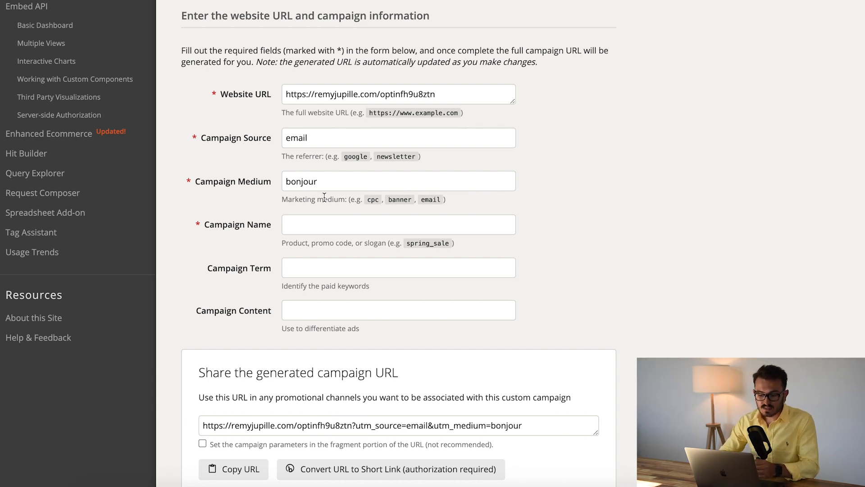
pyautogui.click(313, 222)
pyautogui.scroll(-1, 313, 219)
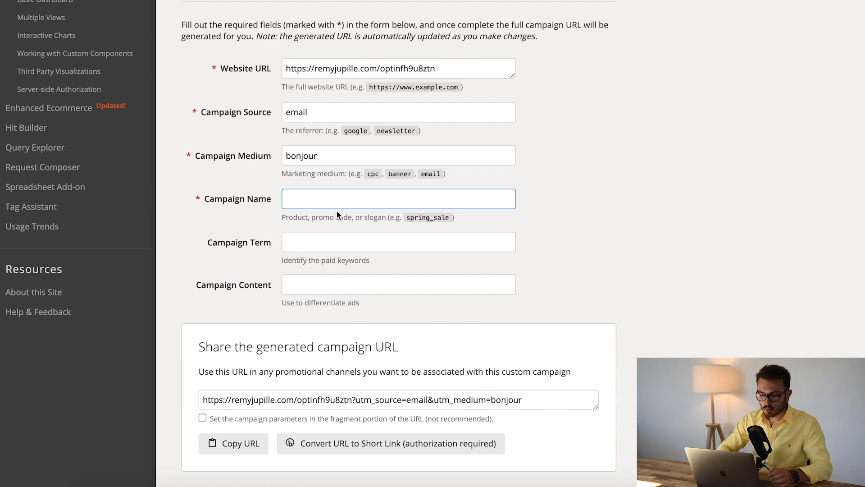
pyautogui.scroll(-3, 365, 198)
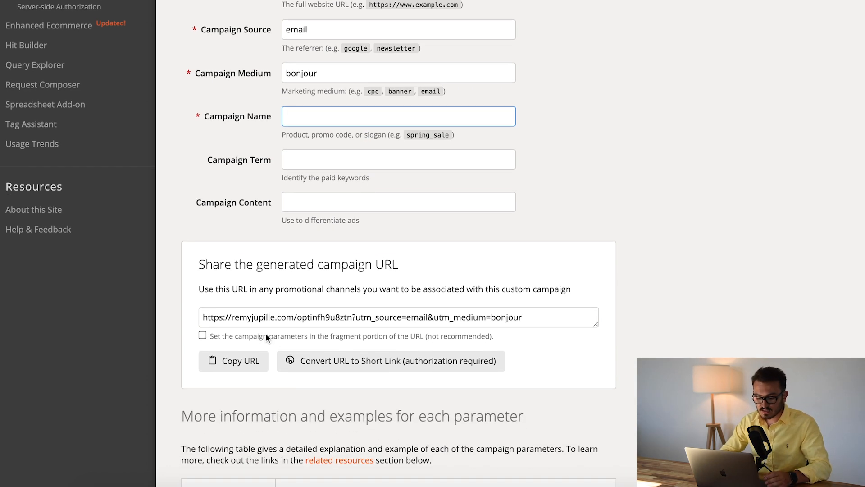
pyautogui.click(266, 318)
pyautogui.scroll(-2, 349, 321)
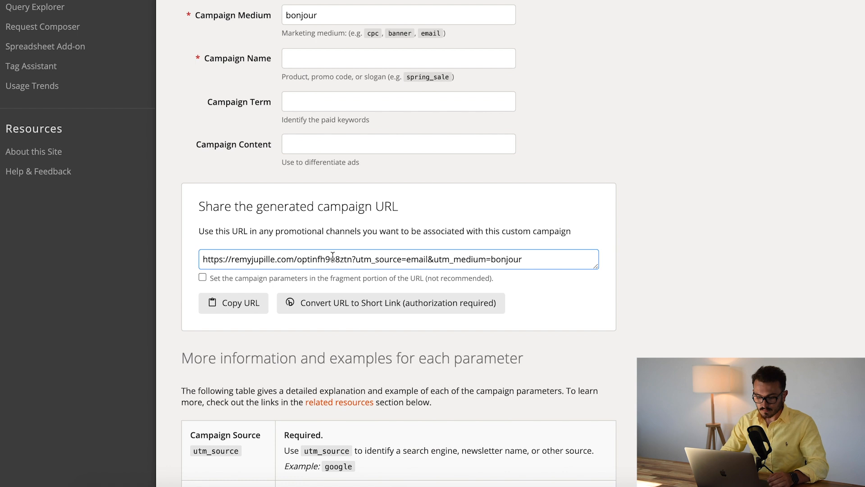
pyautogui.moveTo(352, 261); pyautogui.dragTo(403, 261)
pyautogui.doubleClick(416, 261)
pyautogui.click(436, 265)
pyautogui.tripleClick(504, 258)
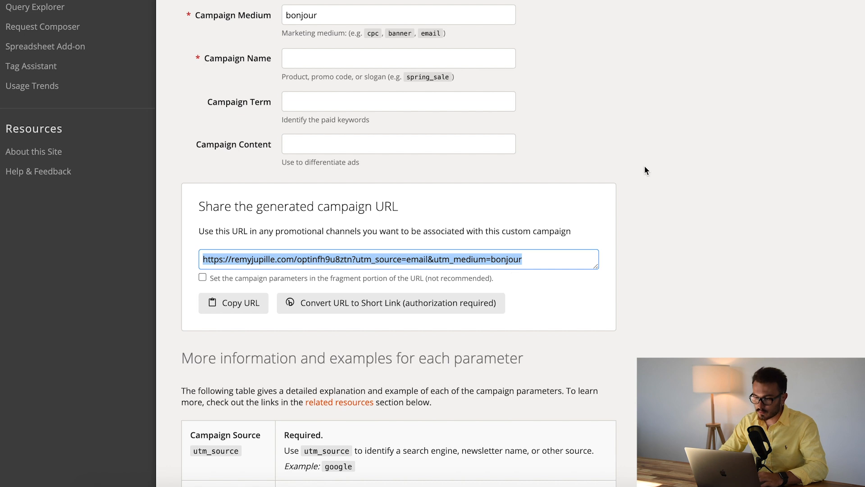
# Switch to Facebook Ads Manager and create a new campaign with the Trafic objective
pyautogui.hotkey('ctrl', 'Tab')
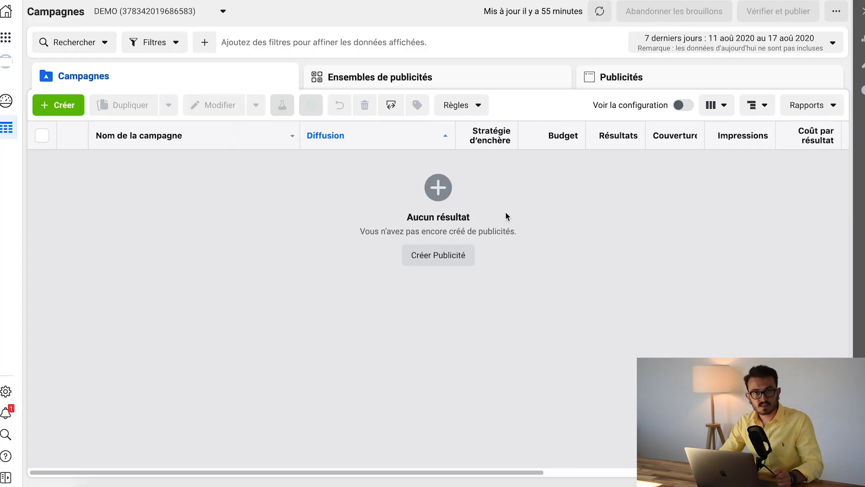
pyautogui.click(58, 104)
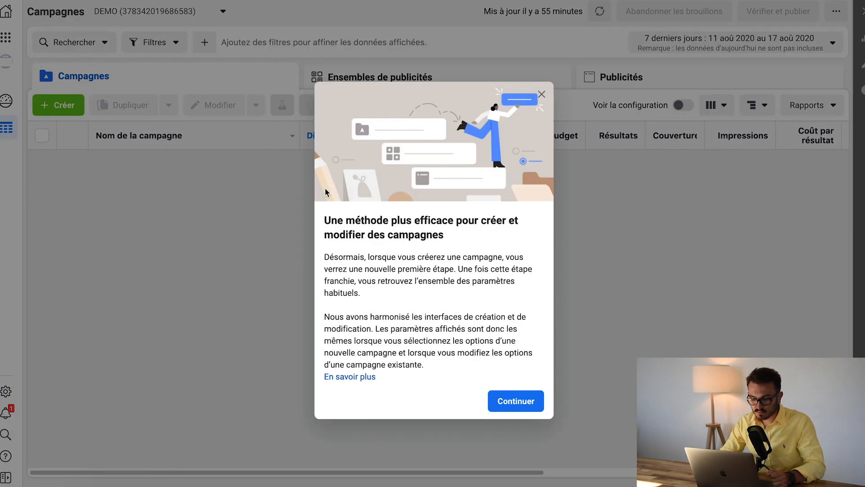
pyautogui.click(516, 401)
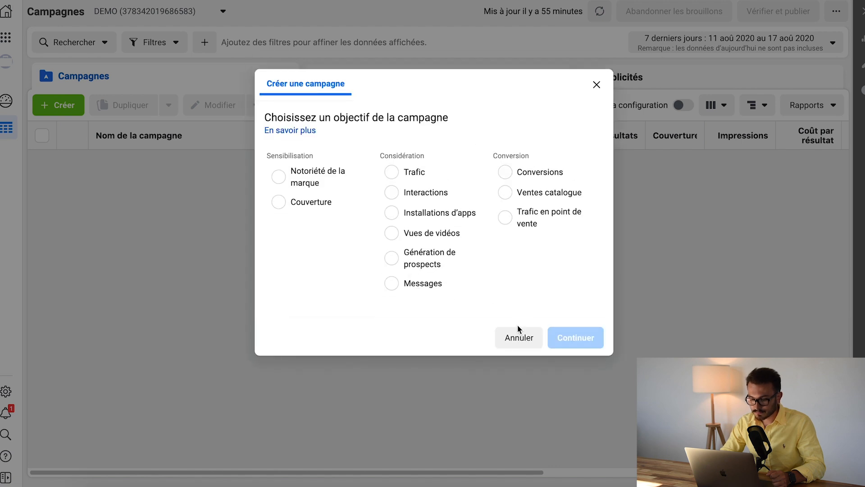
pyautogui.click(419, 179)
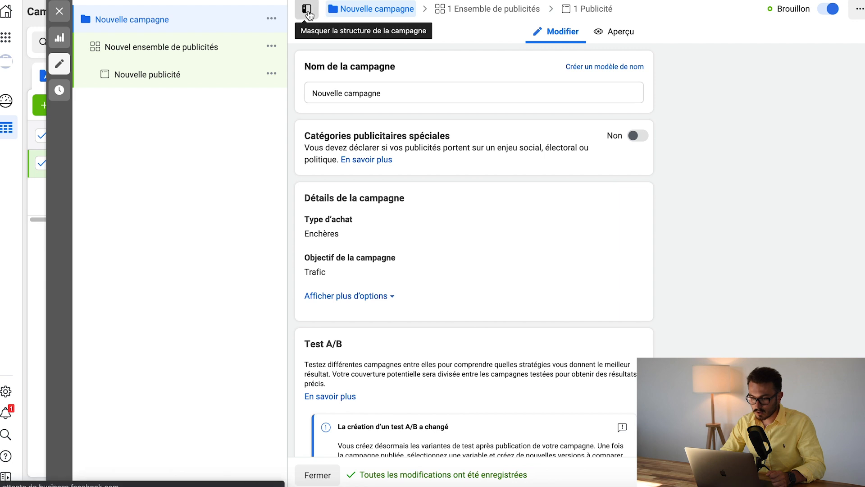
# Close the campaign editor and go through the new campaign and its ad set to the ad Nouvelle publicité
pyautogui.click(280, 11)
pyautogui.click(121, 158)
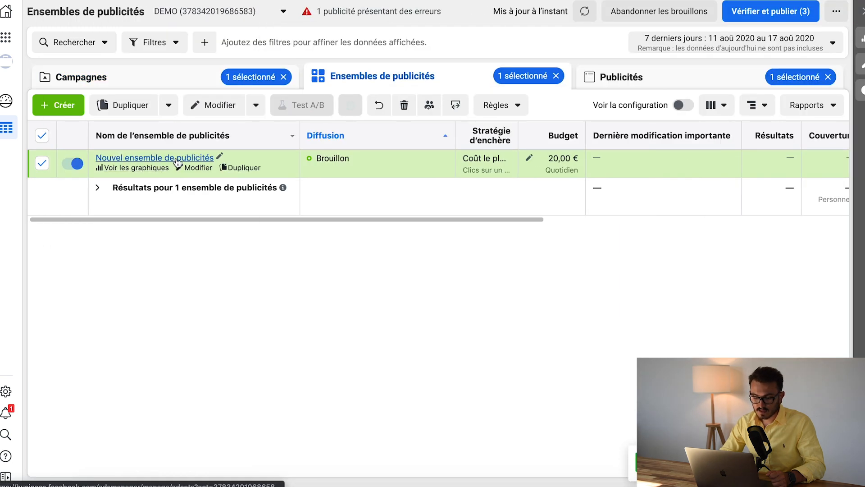
pyautogui.click(153, 157)
pyautogui.click(216, 189)
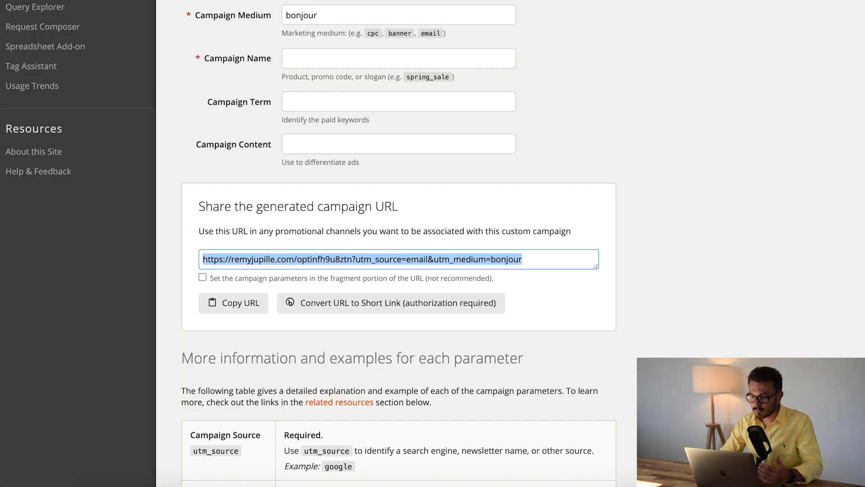
# In Campaign URL Builder, set the Campaign Source to facebook and the Campaign Medium to campagne_1
pyautogui.scroll(3, 340, 123)
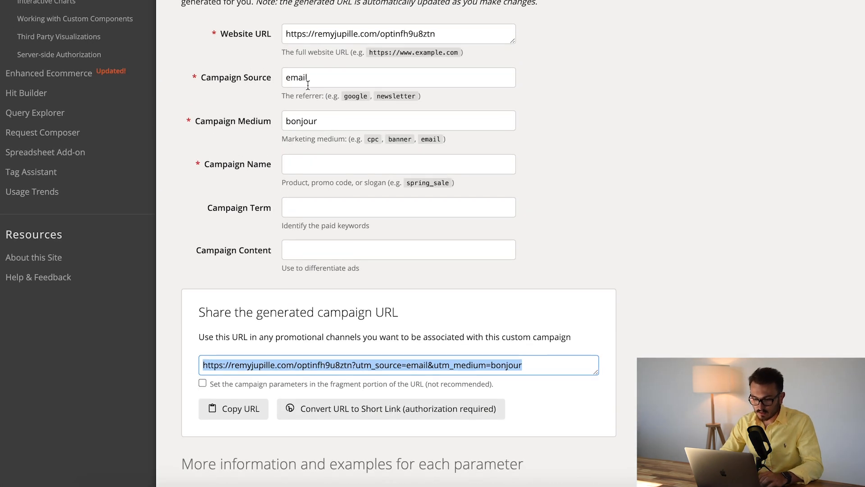
pyautogui.doubleClick(307, 78)
pyautogui.write('facebook')
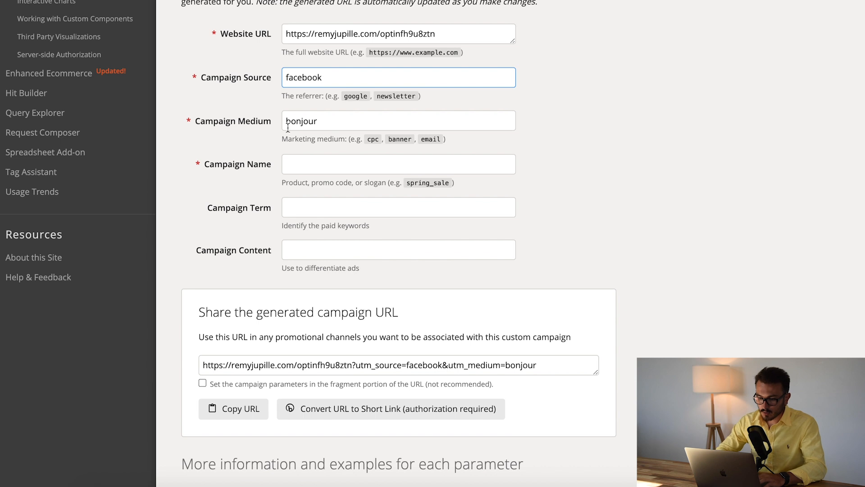
pyautogui.doubleClick(295, 128)
pyautogui.write('camp')
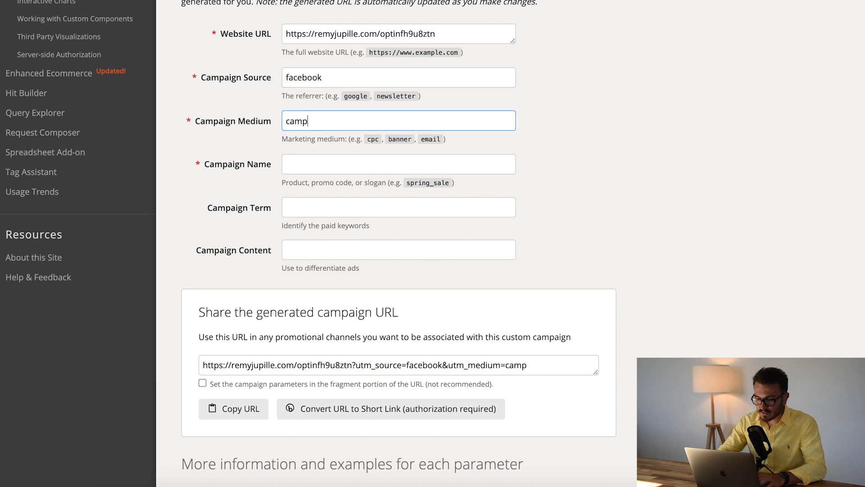
pyautogui.write('agne_1')
pyautogui.press('Tab')
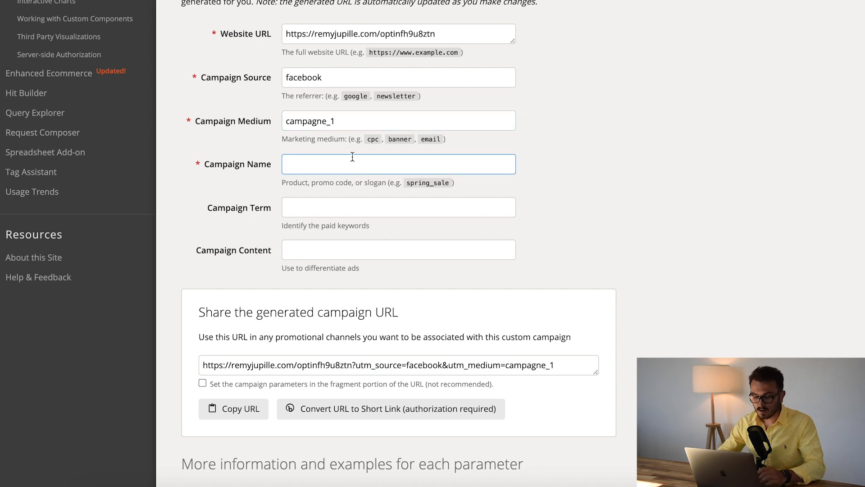
# Set the Campaign Name to ensemble_1 and copy the generated campaign URL
pyautogui.write('ensemble_1')
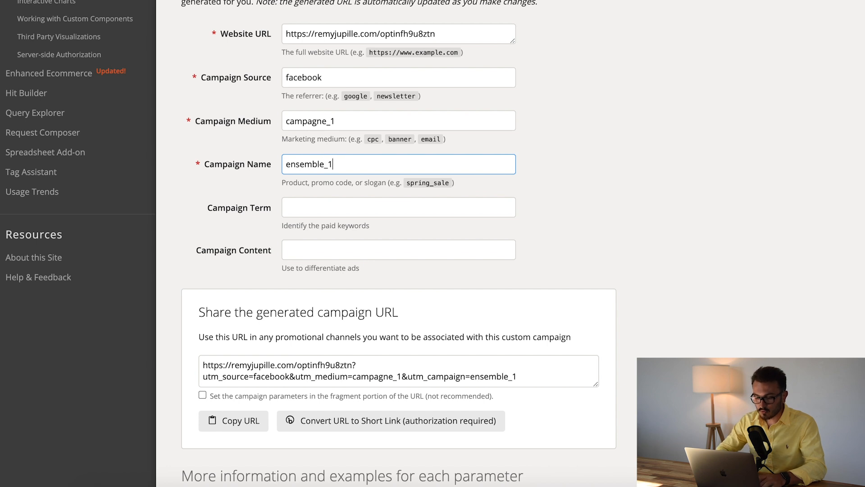
pyautogui.click(407, 191)
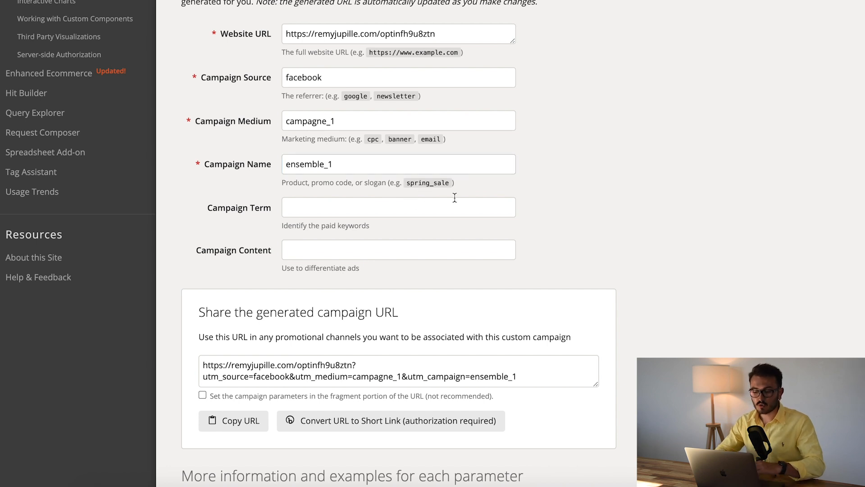
pyautogui.click(392, 377)
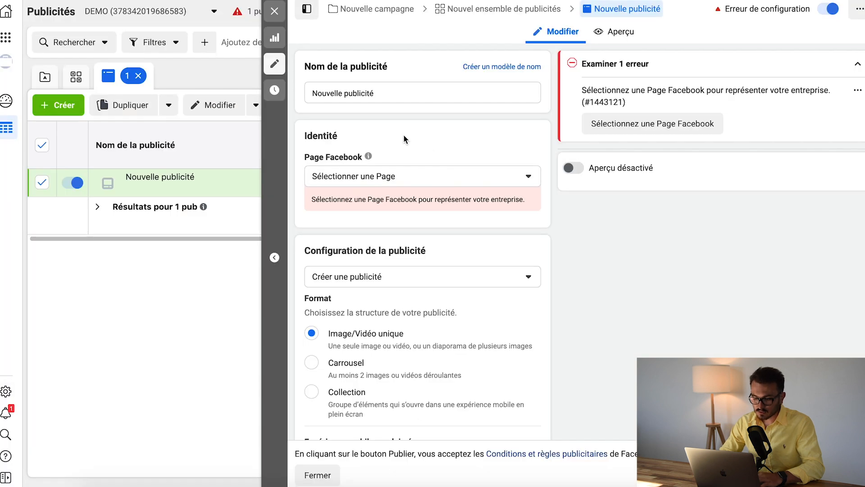
# In Facebook Ads Manager, look through the identity, format and content settings of the ad Nouvelle publicité
pyautogui.scroll(-6, 368, 191)
pyautogui.scroll(2, 368, 191)
pyautogui.scroll(1, 369, 191)
pyautogui.click(373, 104)
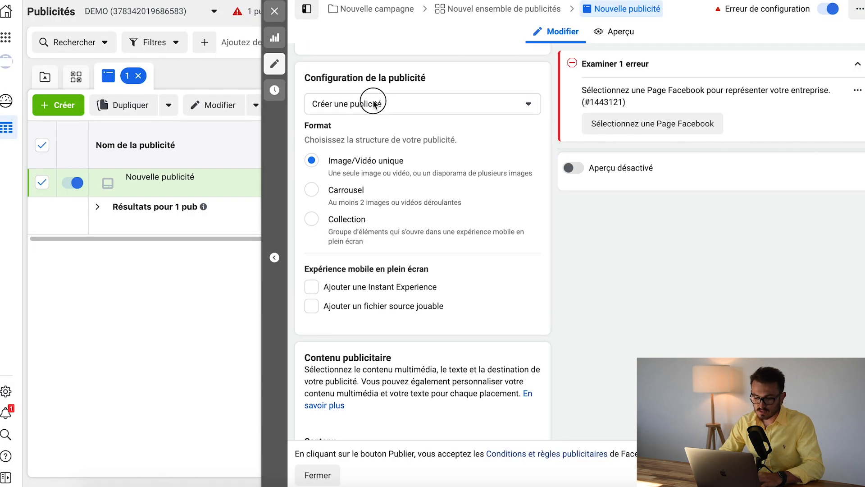
pyautogui.click(318, 258)
pyautogui.scroll(-2, 353, 273)
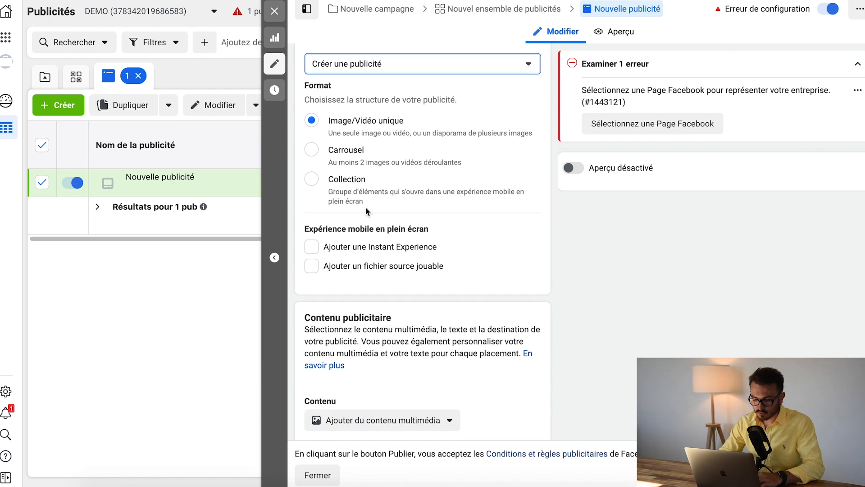
# Review the objective settings of Nouvelle campagne, then its ad set in the ad set list
pyautogui.click(275, 11)
pyautogui.click(184, 80)
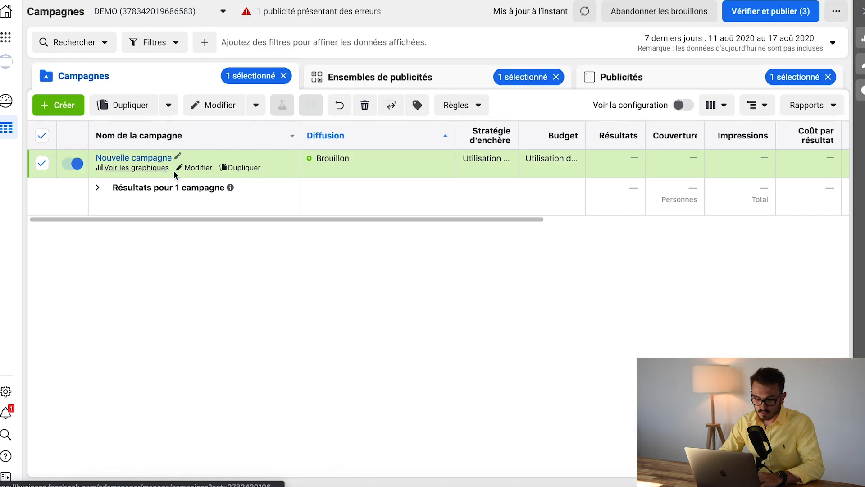
pyautogui.click(193, 167)
pyautogui.scroll(-2, 424, 270)
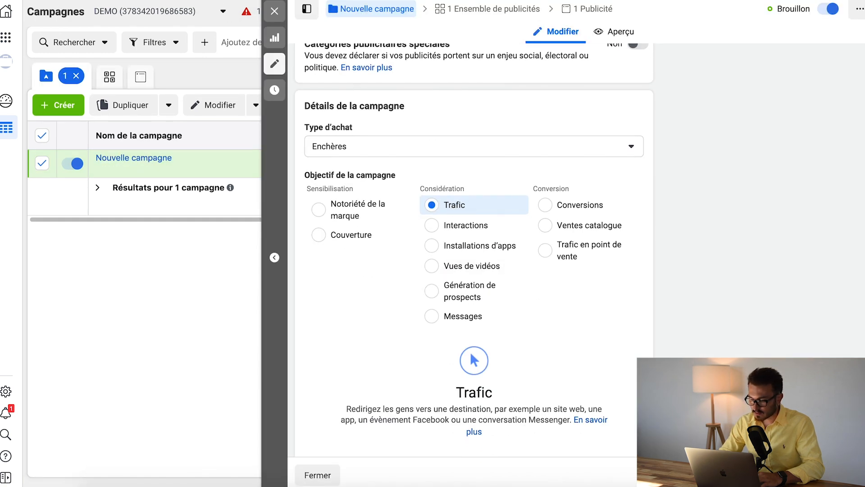
pyautogui.click(489, 9)
pyautogui.click(274, 11)
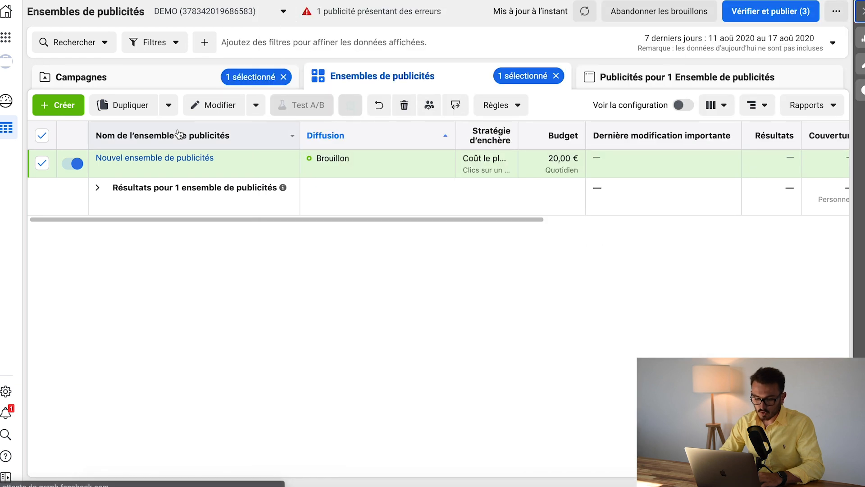
# Open the ad Nouvelle publicité and paste the Facebook-tagged campaign URL as its website destination URL
pyautogui.click(163, 159)
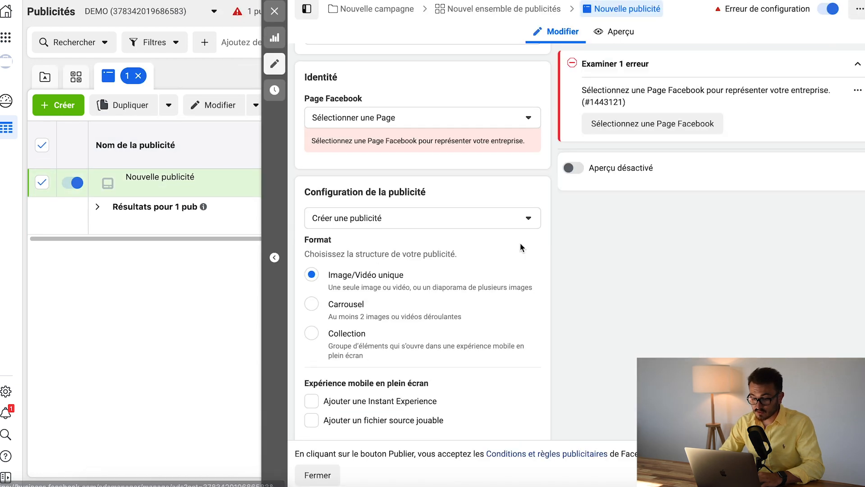
pyautogui.scroll(-5, 356, 223)
pyautogui.scroll(-8, 357, 223)
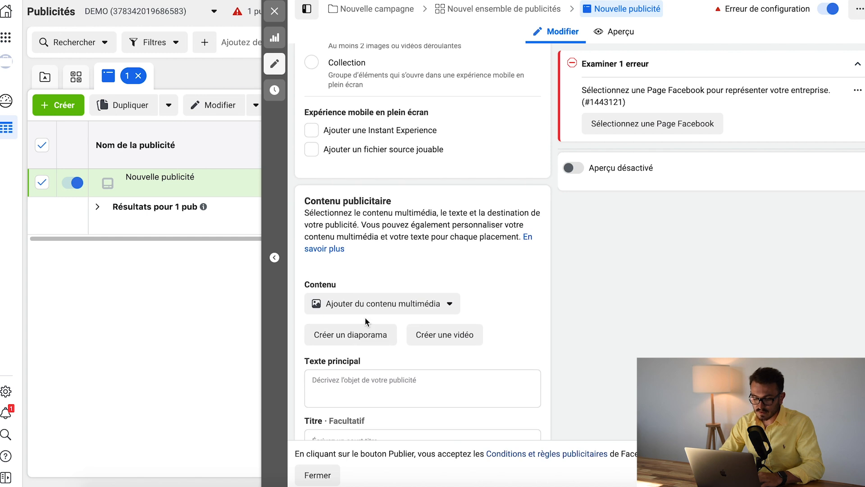
pyautogui.click(369, 257)
pyautogui.write('https://remyjupille.com/optinfh9u8ztn?utm_source=facebook&utm_medium=campagne_1&utm_campaign=ensemble_1')
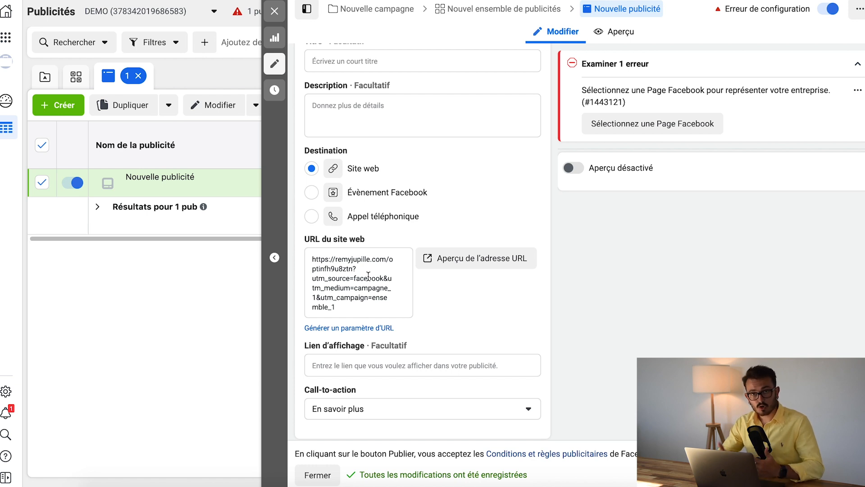
pyautogui.moveTo(315, 257); pyautogui.dragTo(456, 301)
pyautogui.click(460, 301)
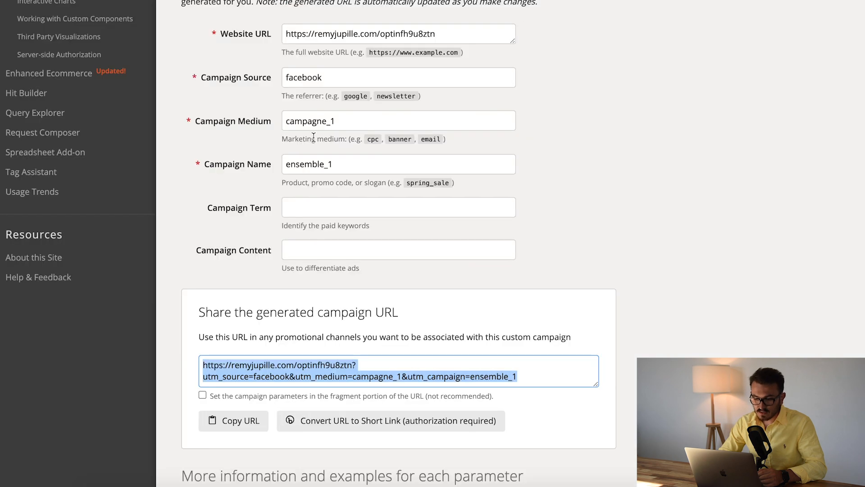
# Return to Campaign URL Builder and review the Campaign Source, Campaign Medium and Campaign Name values
pyautogui.scroll(1, 313, 136)
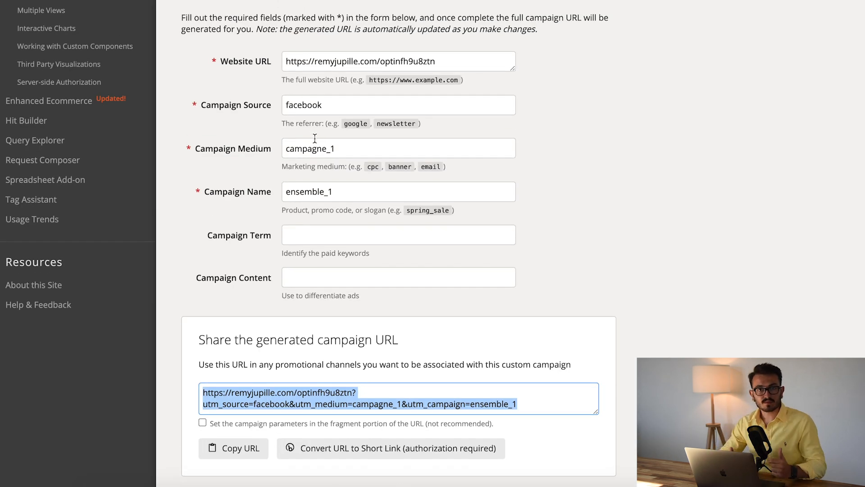
pyautogui.doubleClick(298, 105)
pyautogui.click(359, 85)
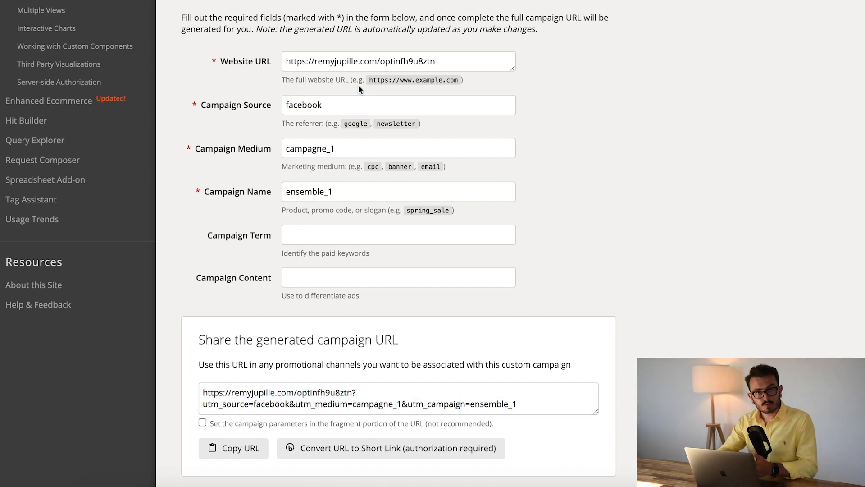
pyautogui.doubleClick(302, 104)
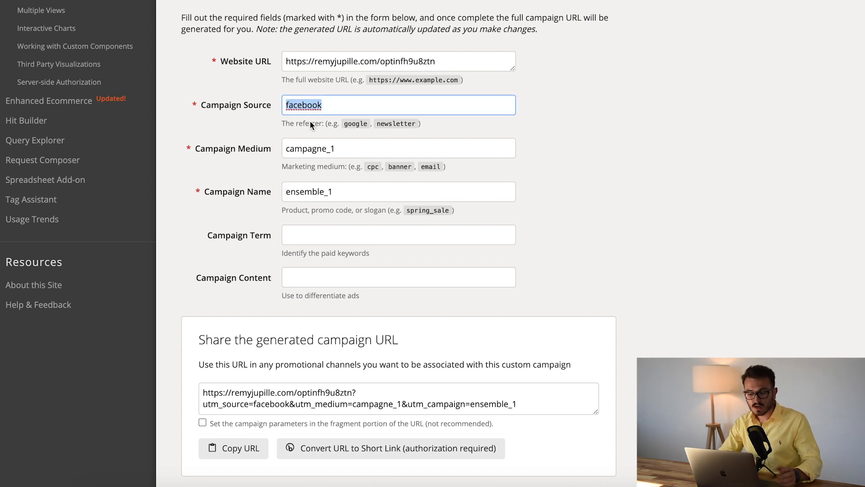
pyautogui.doubleClick(313, 151)
pyautogui.click(336, 151)
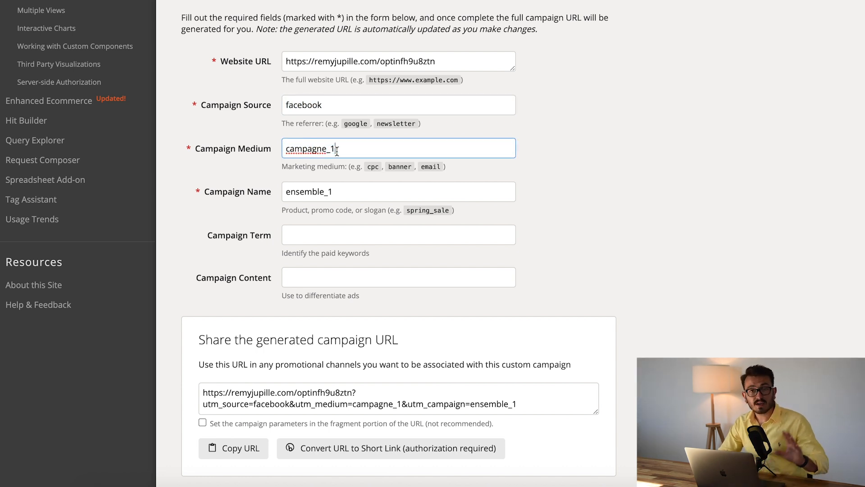
pyautogui.doubleClick(315, 189)
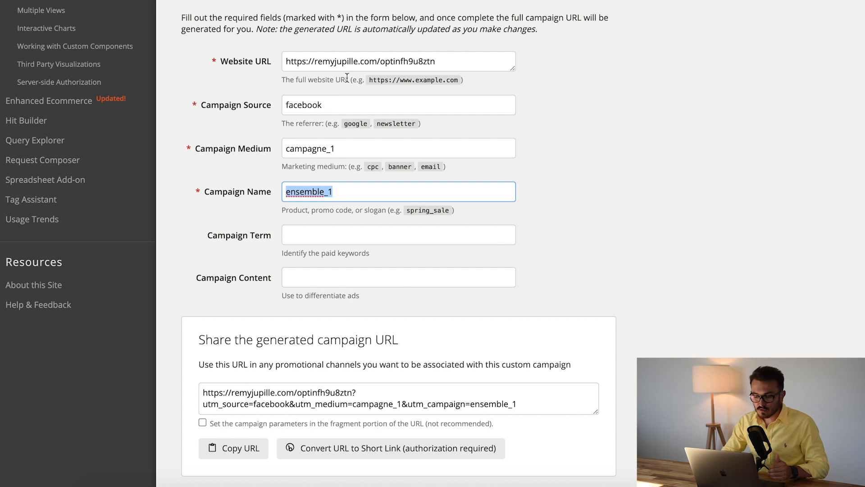
# Set the Campaign Source to email and the Campaign Medium to bonjour, and clear the Campaign Name
pyautogui.doubleClick(333, 102)
pyautogui.write('eamil')
pyautogui.doubleClick(323, 107)
pyautogui.write('email')
pyautogui.doubleClick(307, 148)
pyautogui.write('bonjour')
pyautogui.doubleClick(311, 192)
pyautogui.press('BackSpace')
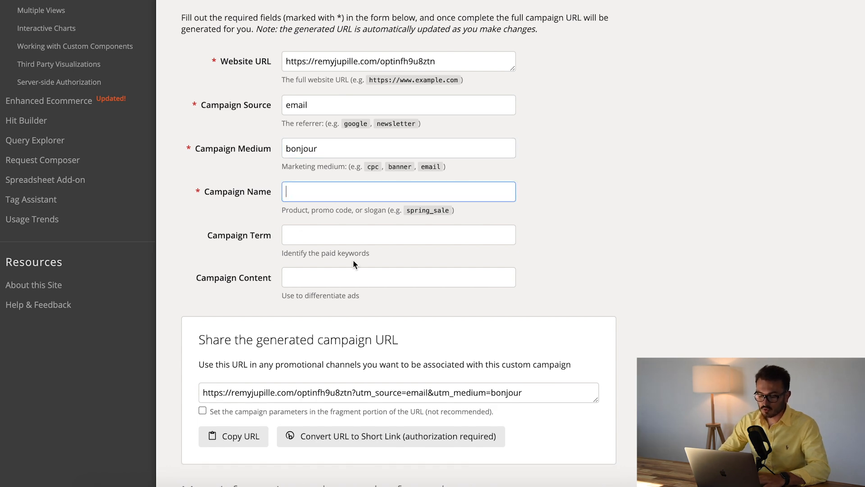
# Compare the generated email campaign URL with the untagged Website URL
pyautogui.click(371, 392)
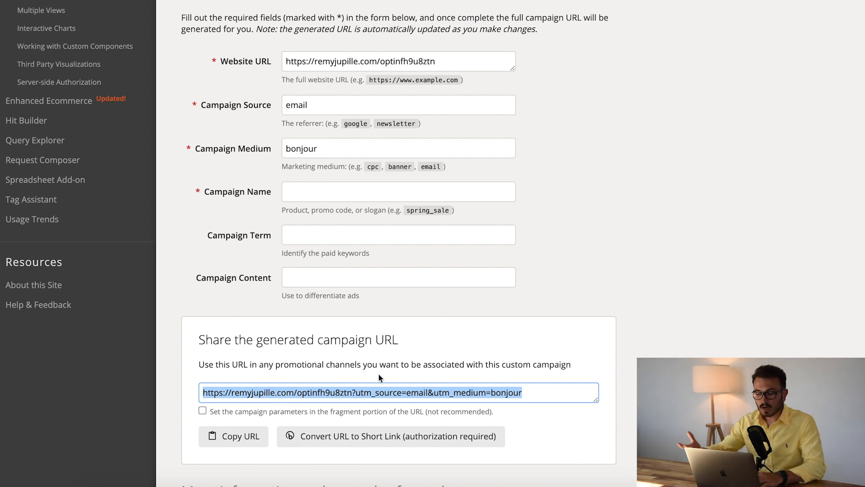
pyautogui.moveTo(285, 61); pyautogui.dragTo(433, 60)
pyautogui.click(658, 73)
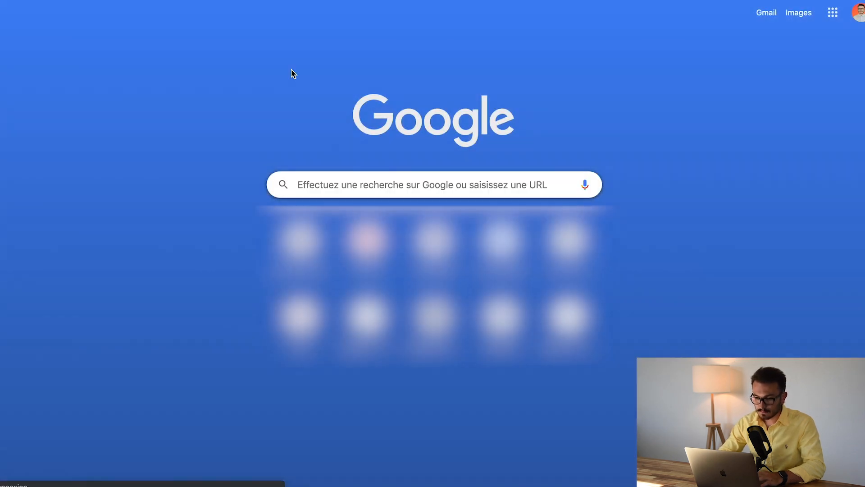
# Load the campaign-tagged funnel URL in a new browser tab and look over its order page
pyautogui.scroll(-4, 341, 224)
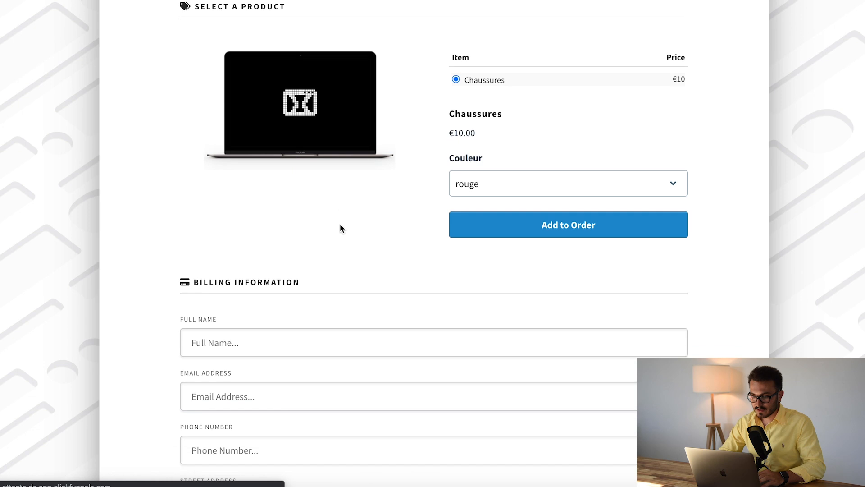
pyautogui.scroll(2, 341, 224)
pyautogui.scroll(3, 427, 108)
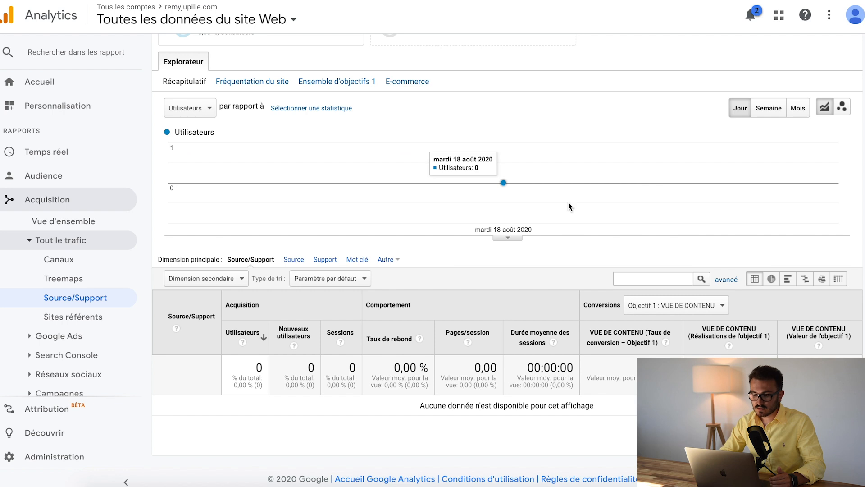
# Return to Google Analytics and check the currently active users and page views per minute on the home page
pyautogui.click(15, 83)
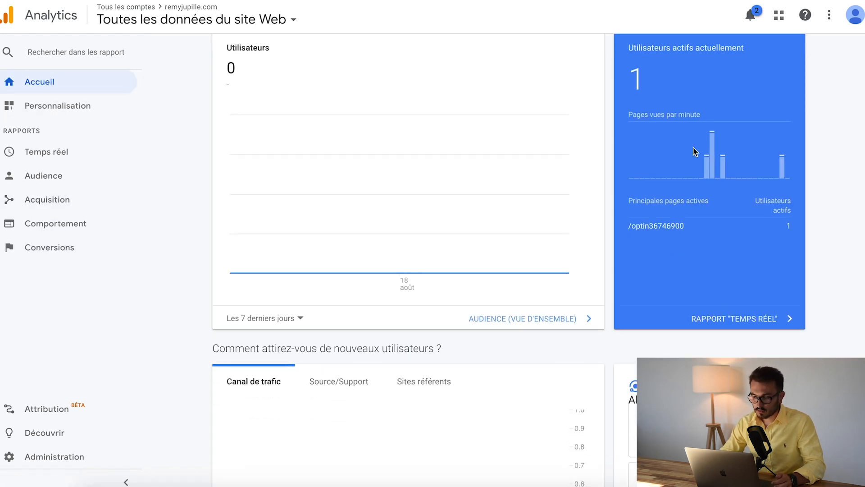
pyautogui.moveTo(784, 211)
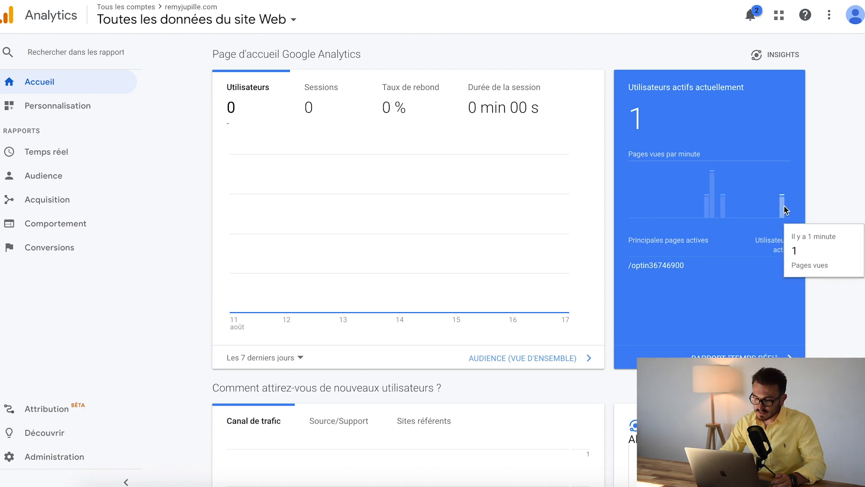
pyautogui.scroll(-3, 410, 323)
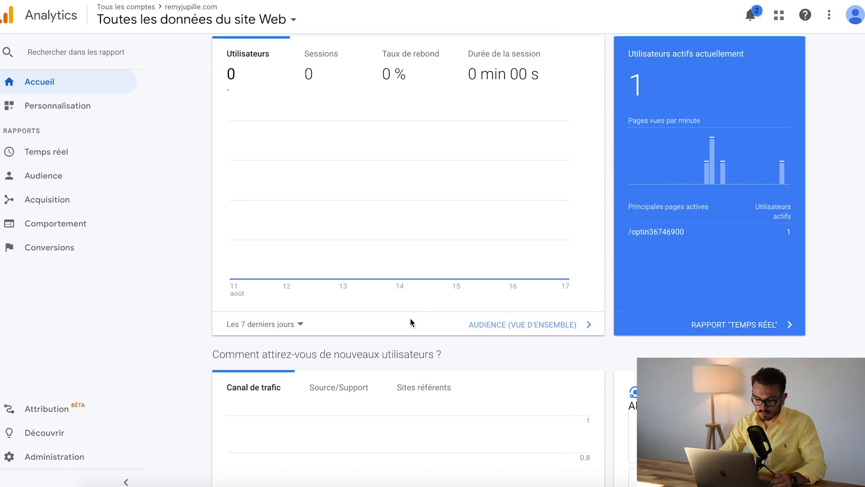
# Open the Source/Support report for all traffic and apply 18 août 2020 as both start and end date
pyautogui.click(77, 200)
pyautogui.click(71, 243)
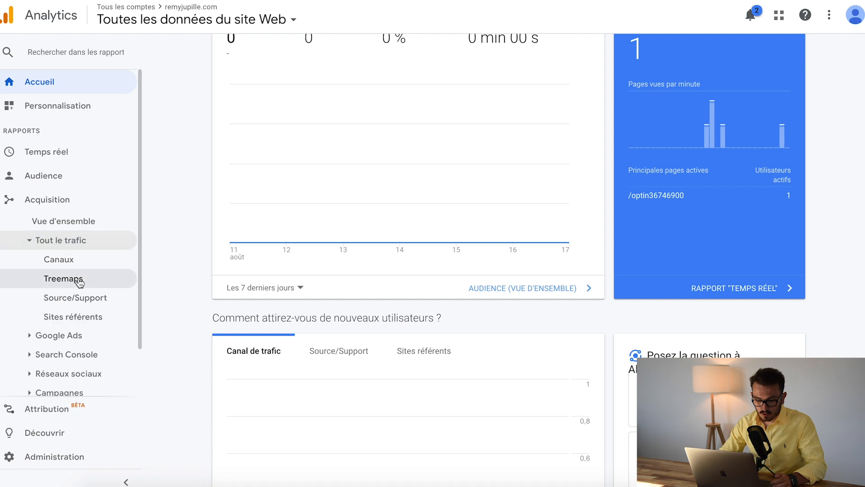
pyautogui.click(73, 297)
pyautogui.click(798, 79)
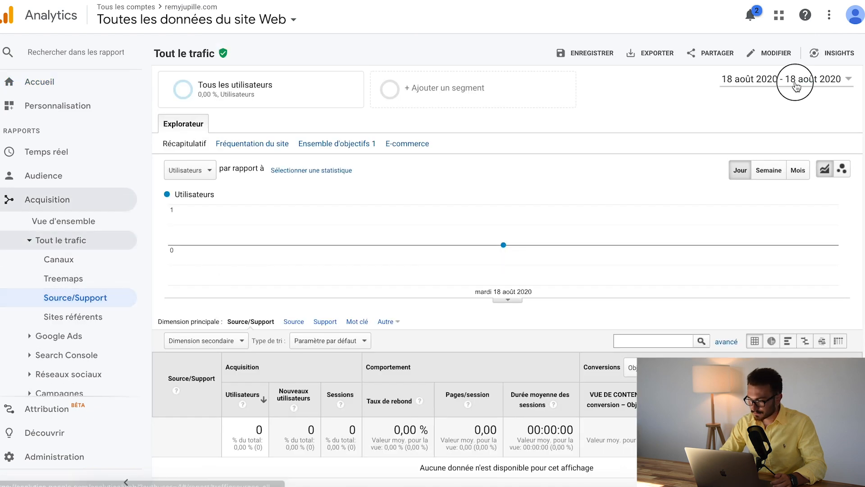
pyautogui.click(637, 142)
pyautogui.click(728, 150)
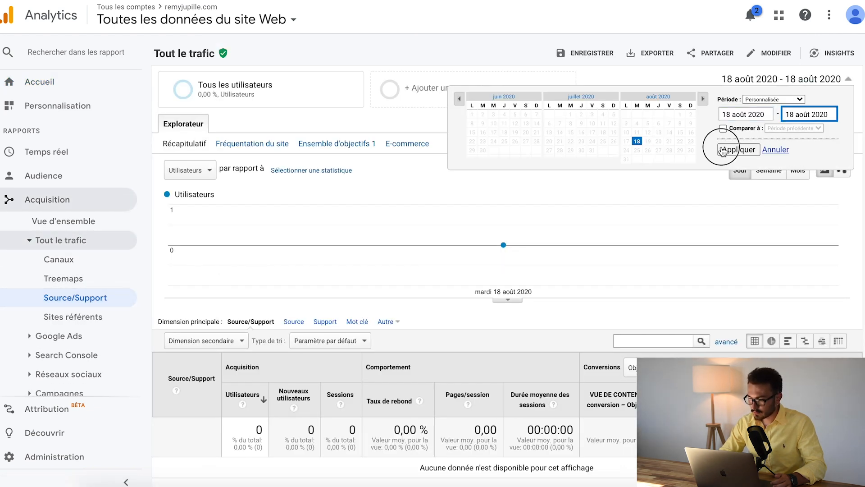
pyautogui.scroll(-2, 401, 333)
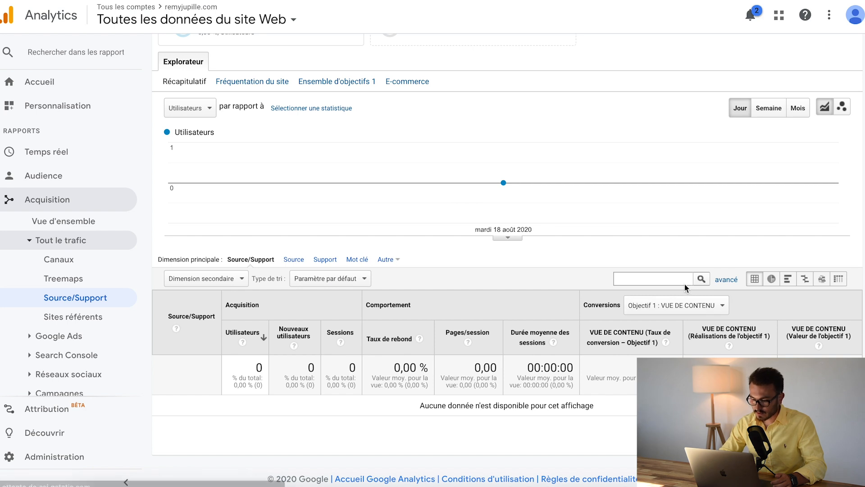
# Review the conversion goal selection and the date range calendar of the Source/Support report
pyautogui.click(676, 305)
pyautogui.click(562, 308)
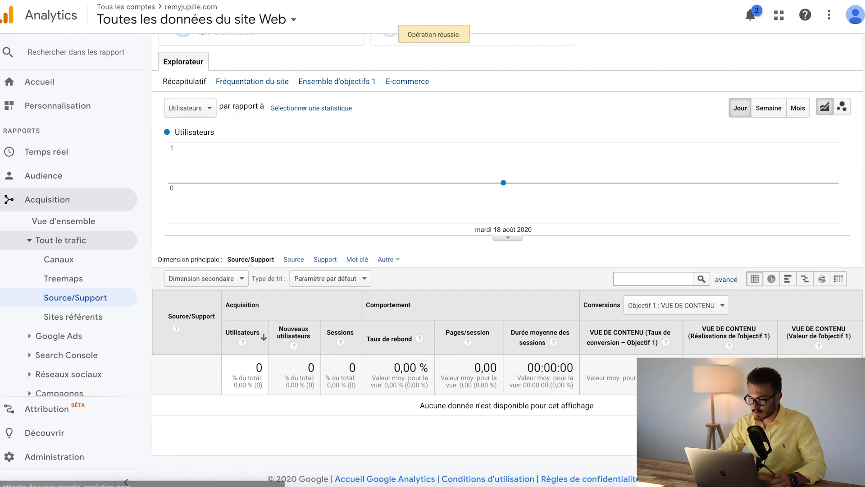
pyautogui.click(765, 78)
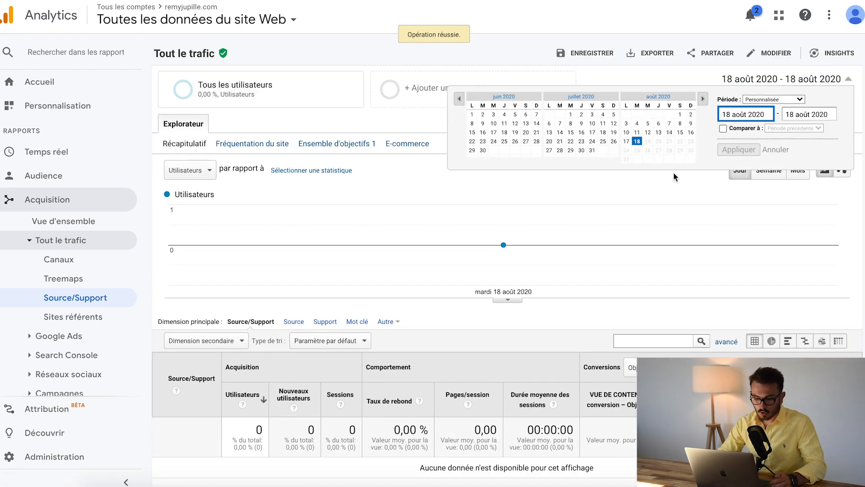
pyautogui.scroll(-2, 491, 256)
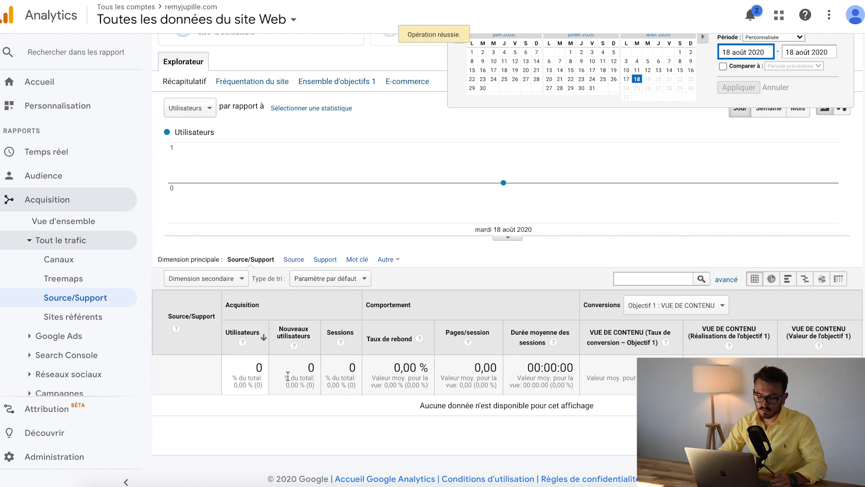
pyautogui.click(473, 217)
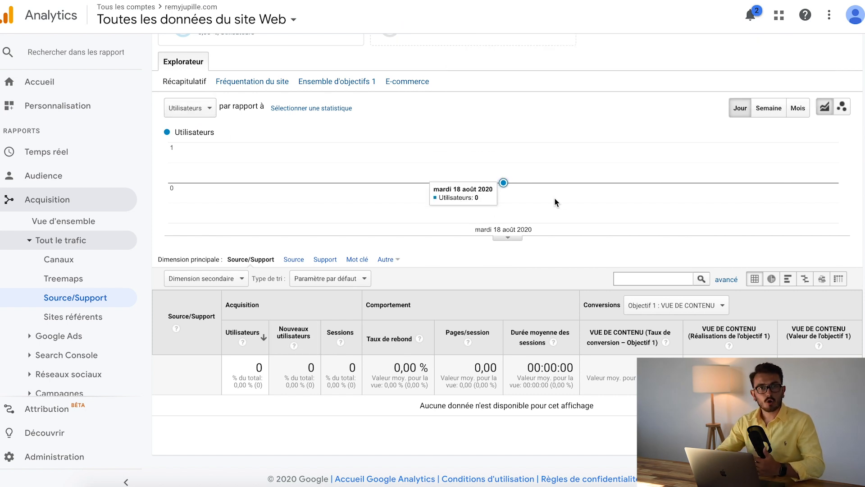